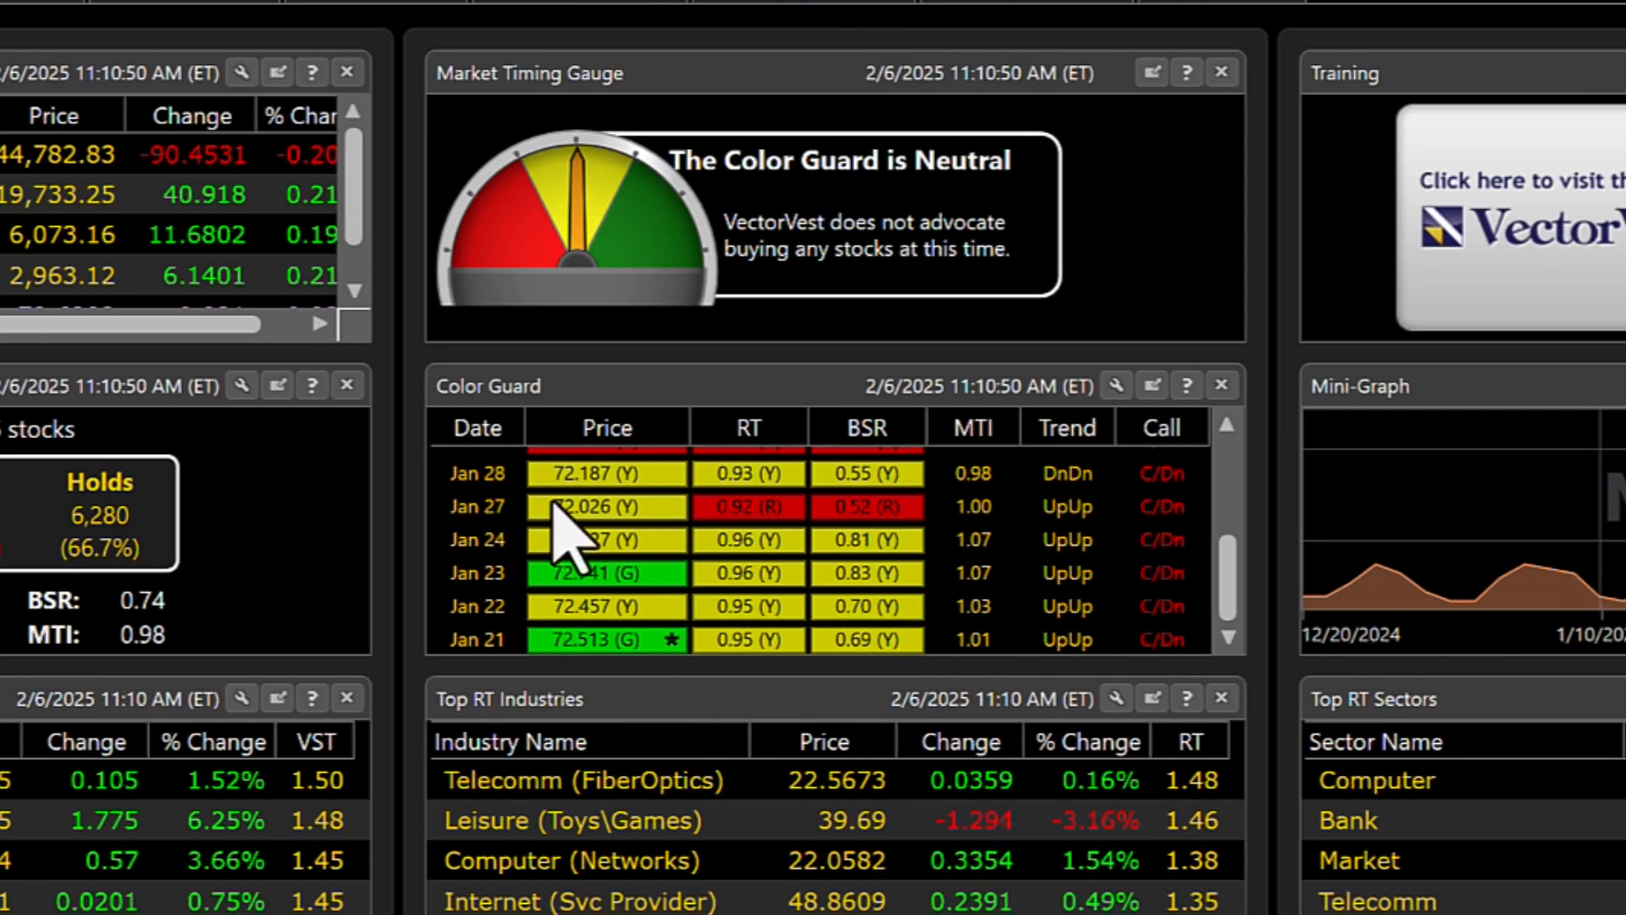
Review the Color Guard history back to January 21, return to the latest entries, and check the MTI mini-graph.
scroll(555, 504, "up", 3)
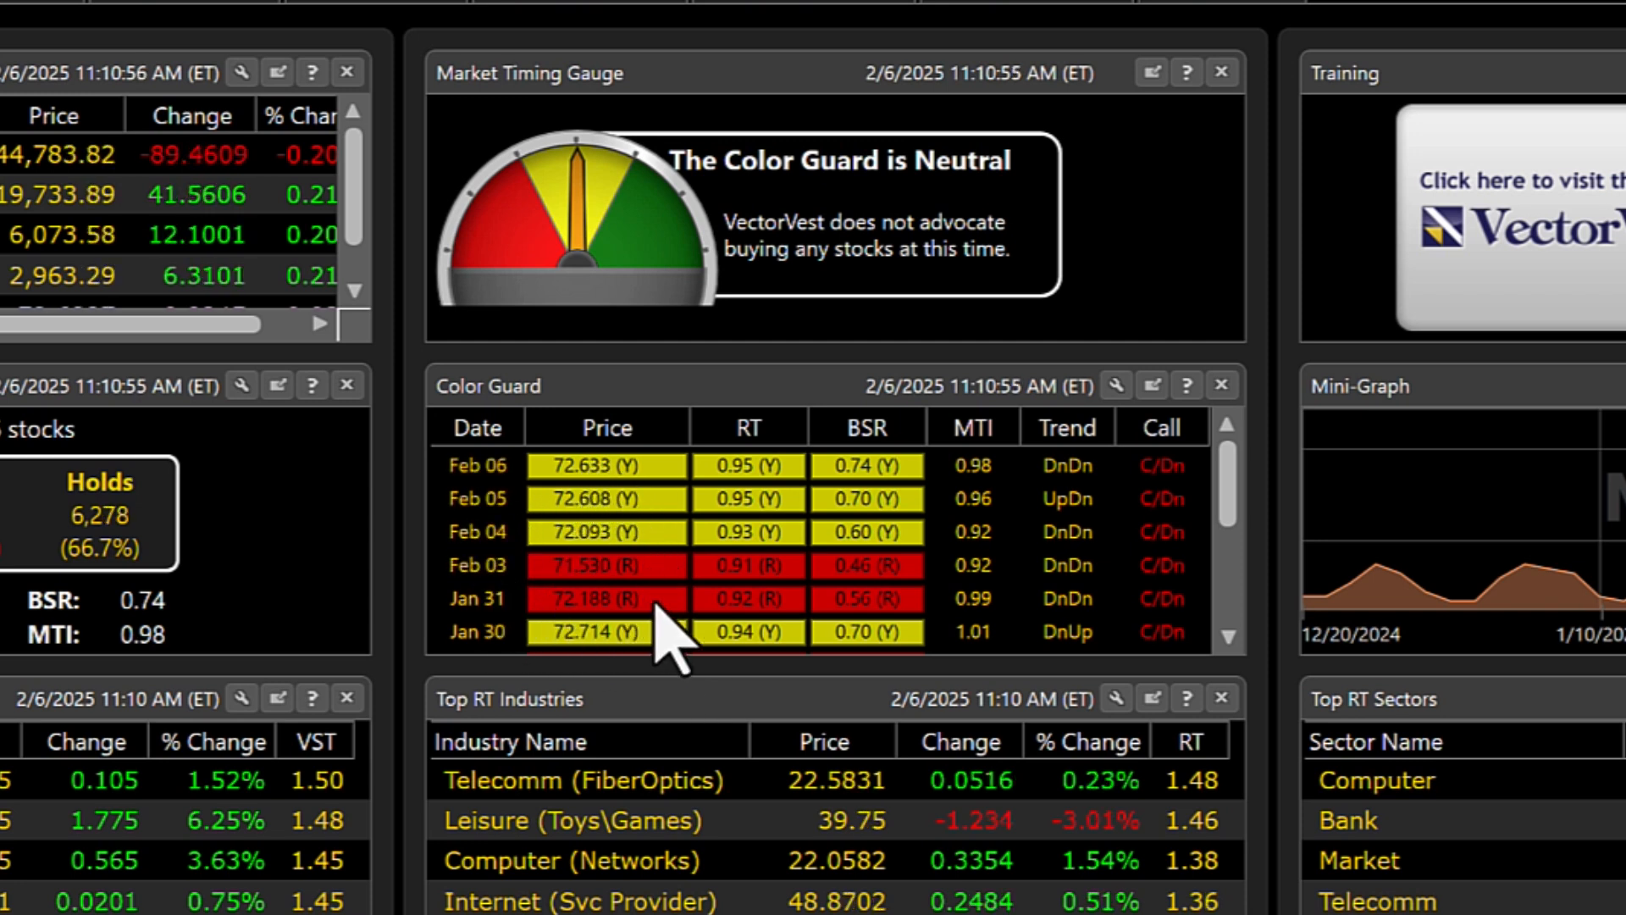
scroll(648, 637, "down", 3)
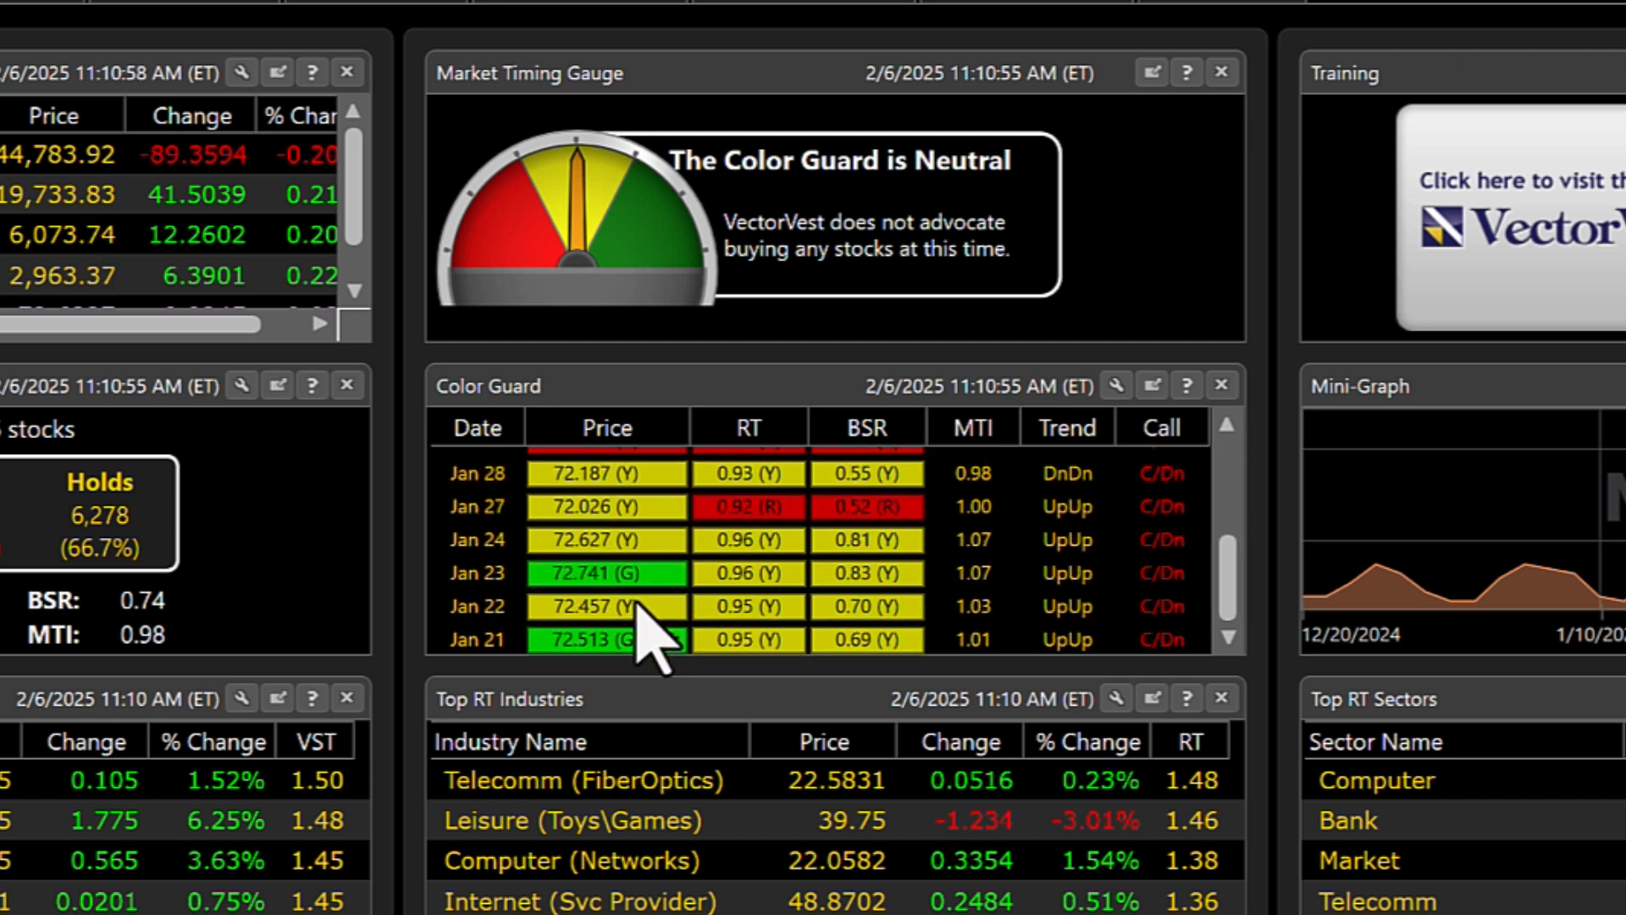
scroll(651, 637, "up", 3)
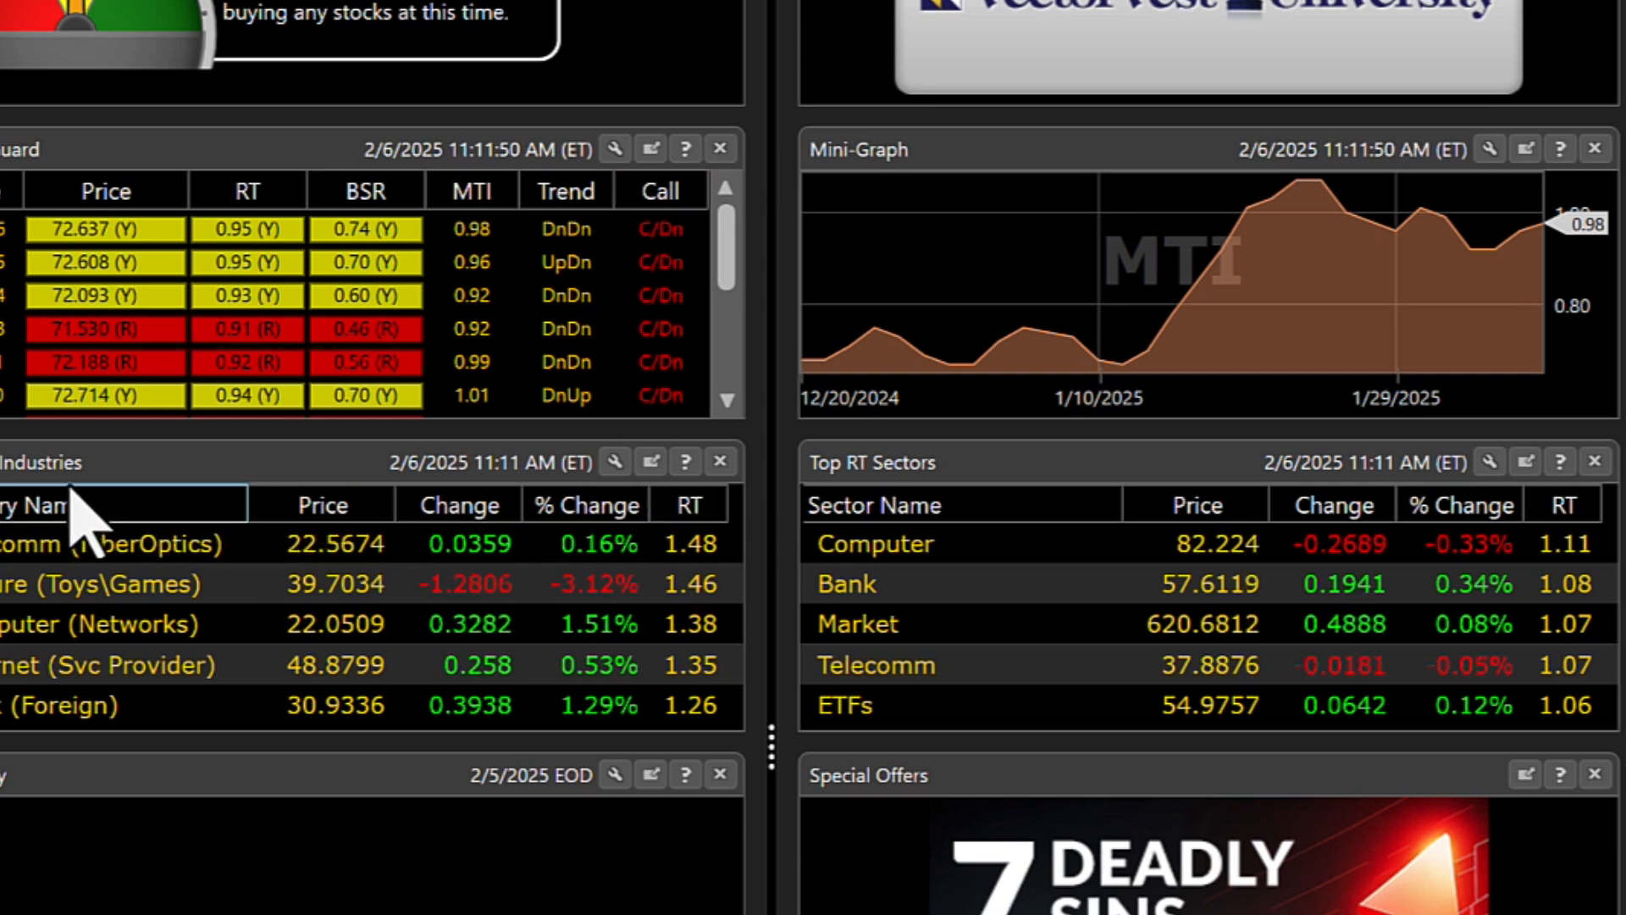
mouse_move(1084, 288)
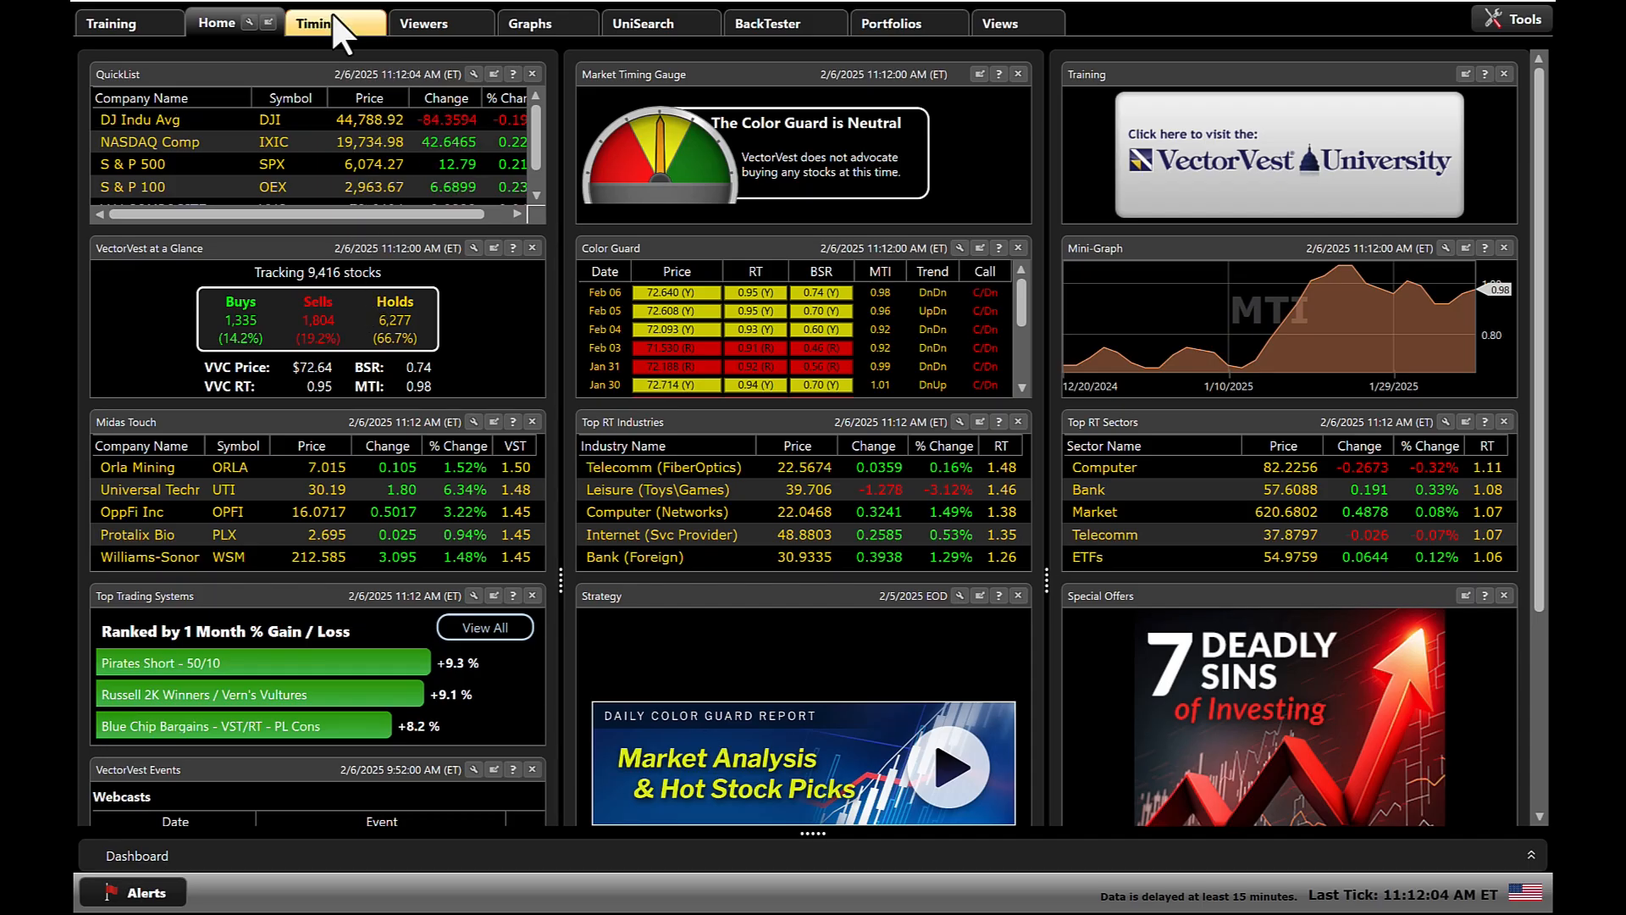
View the Market Timing graph from the Timing section and check which parameters can be added, including Technical Analysis.
left_click(315, 25)
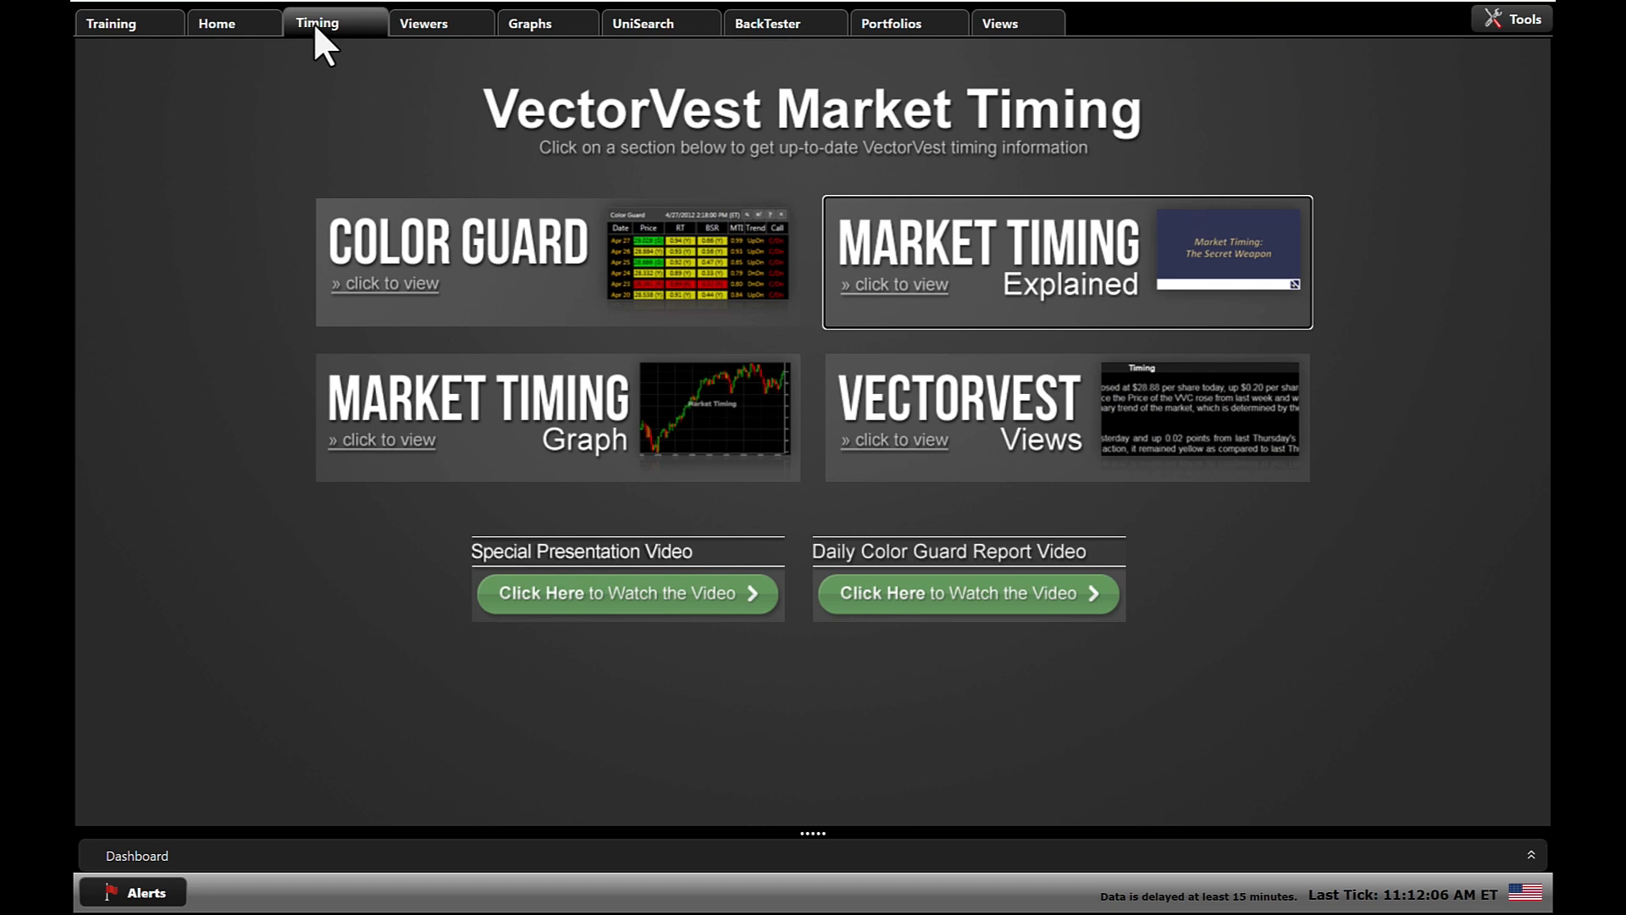
left_click(516, 423)
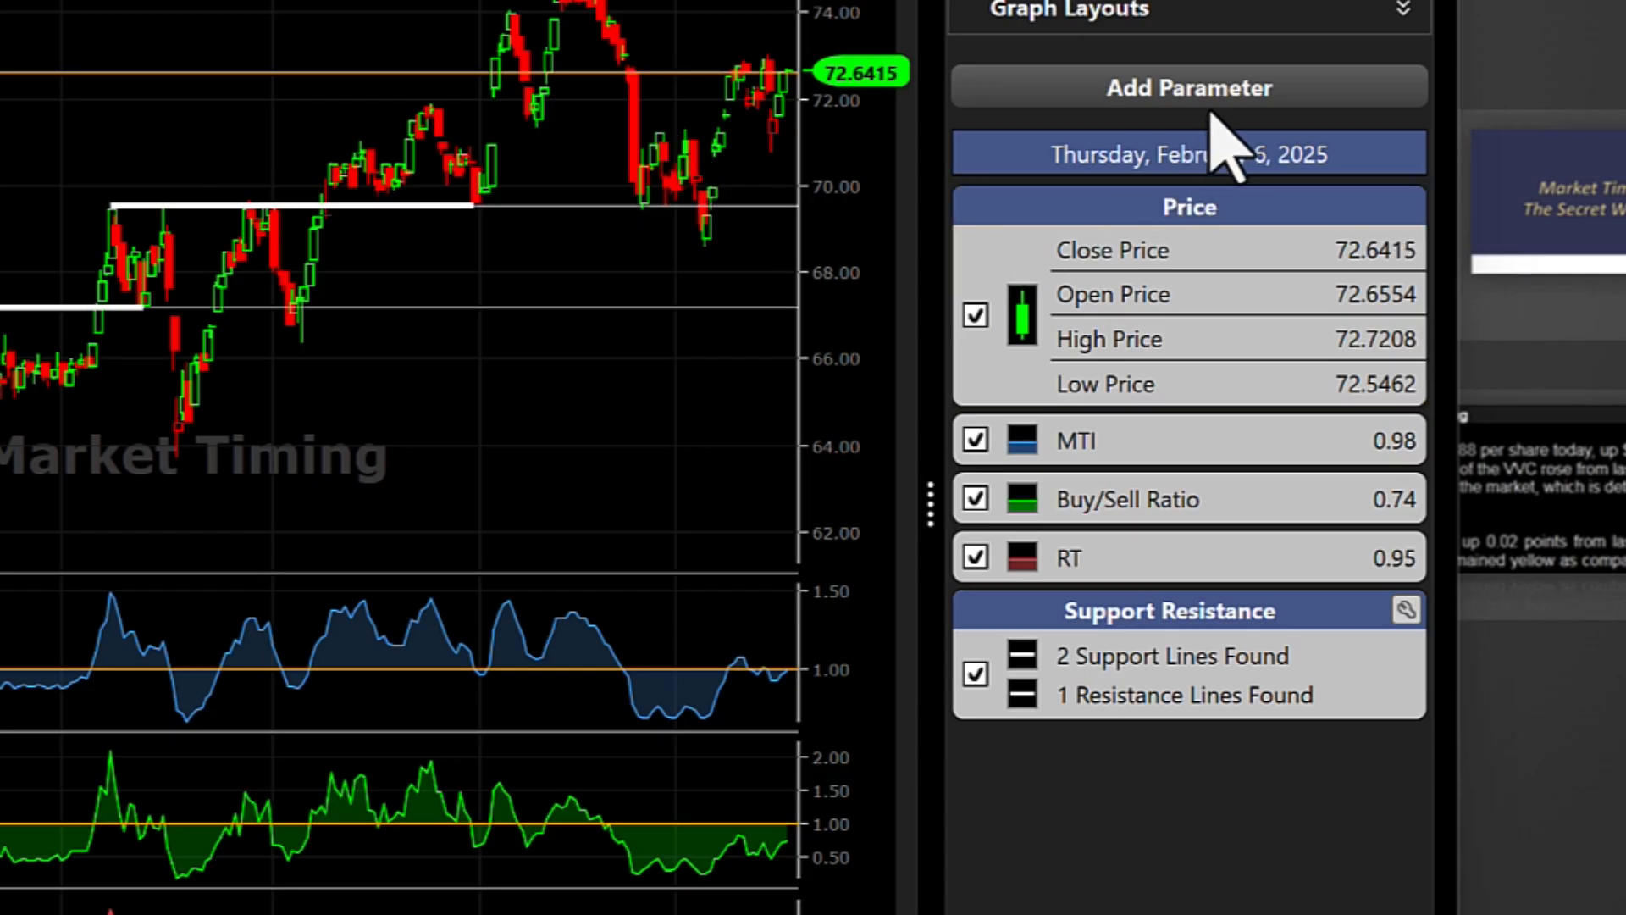
left_click(1211, 103)
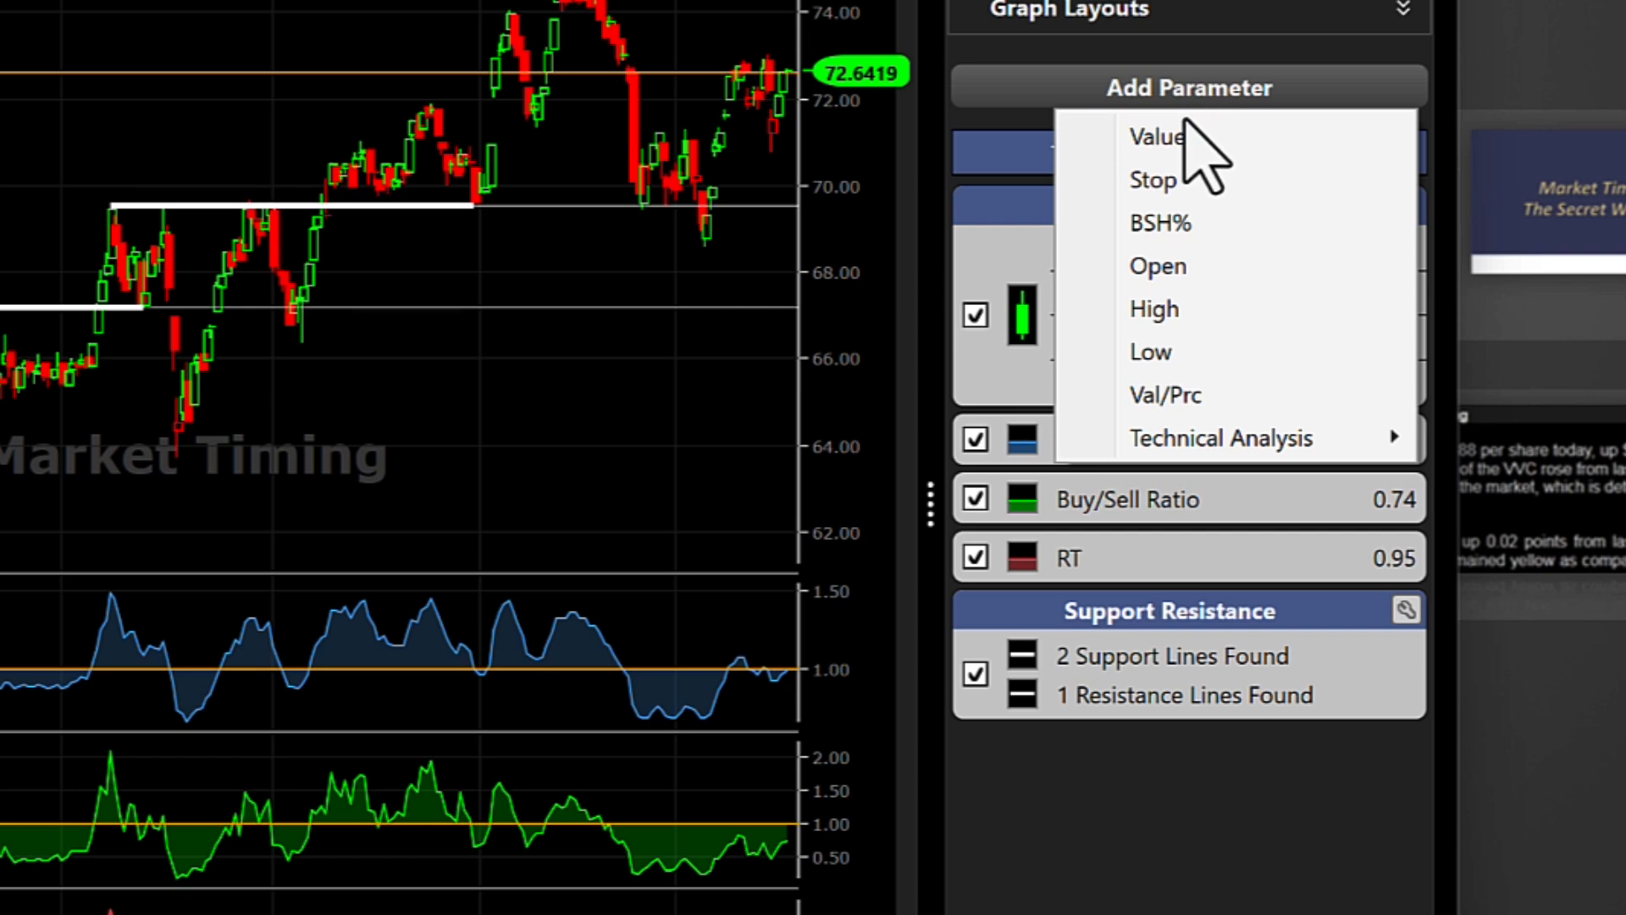
mouse_move(1201, 441)
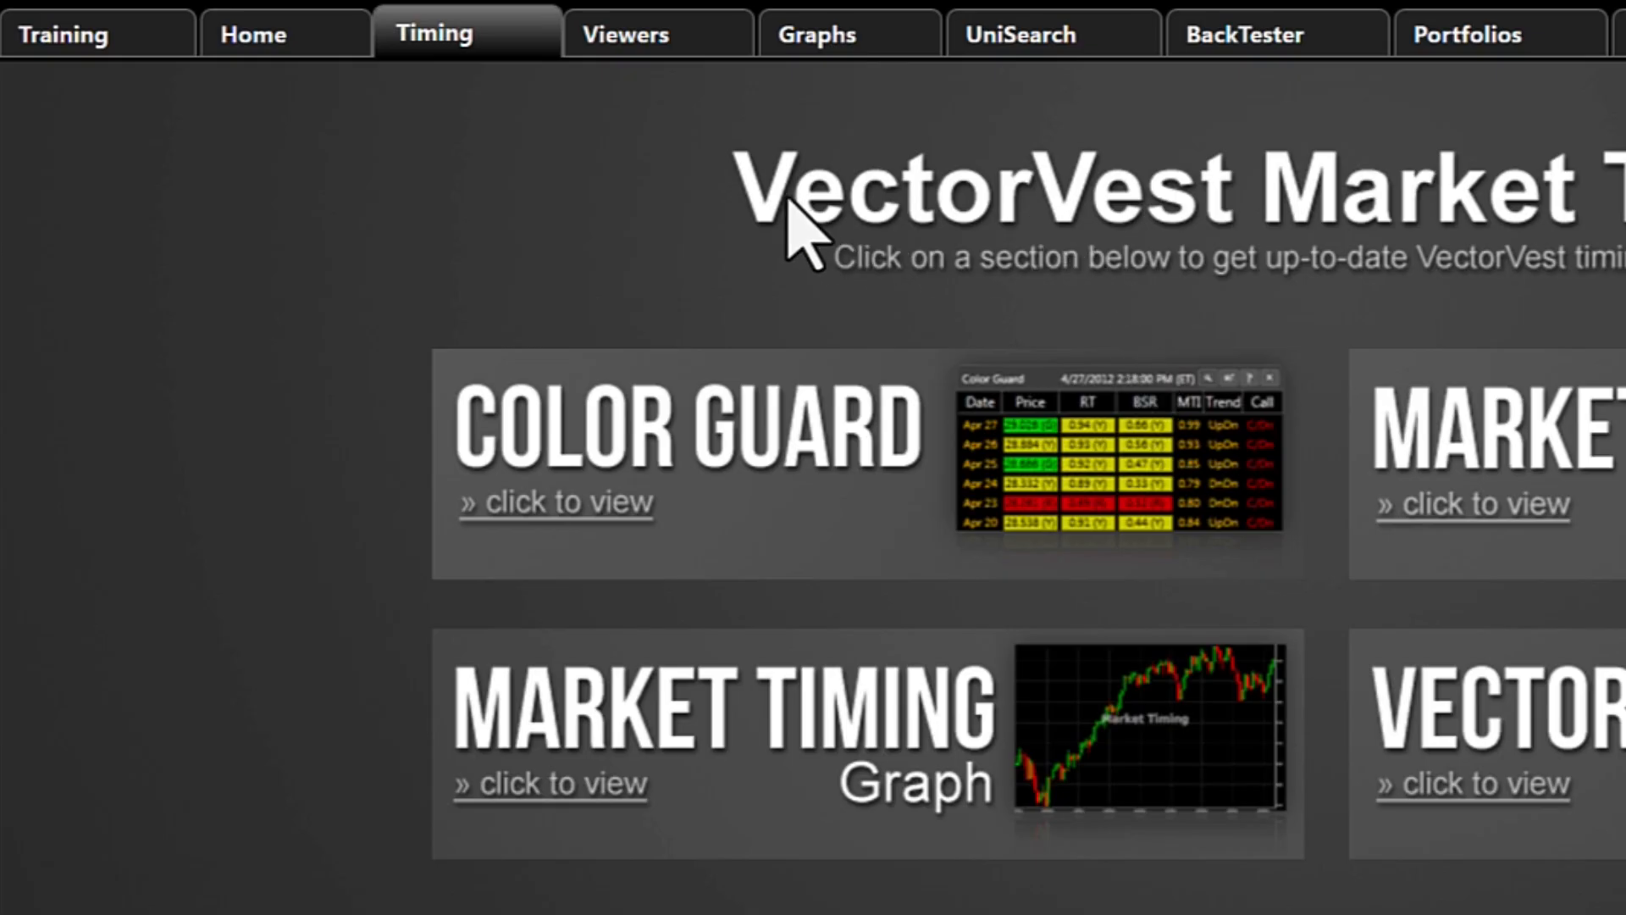
Open the Stock Viewer and list the stocks in Robinhood's industry group.
left_click(673, 38)
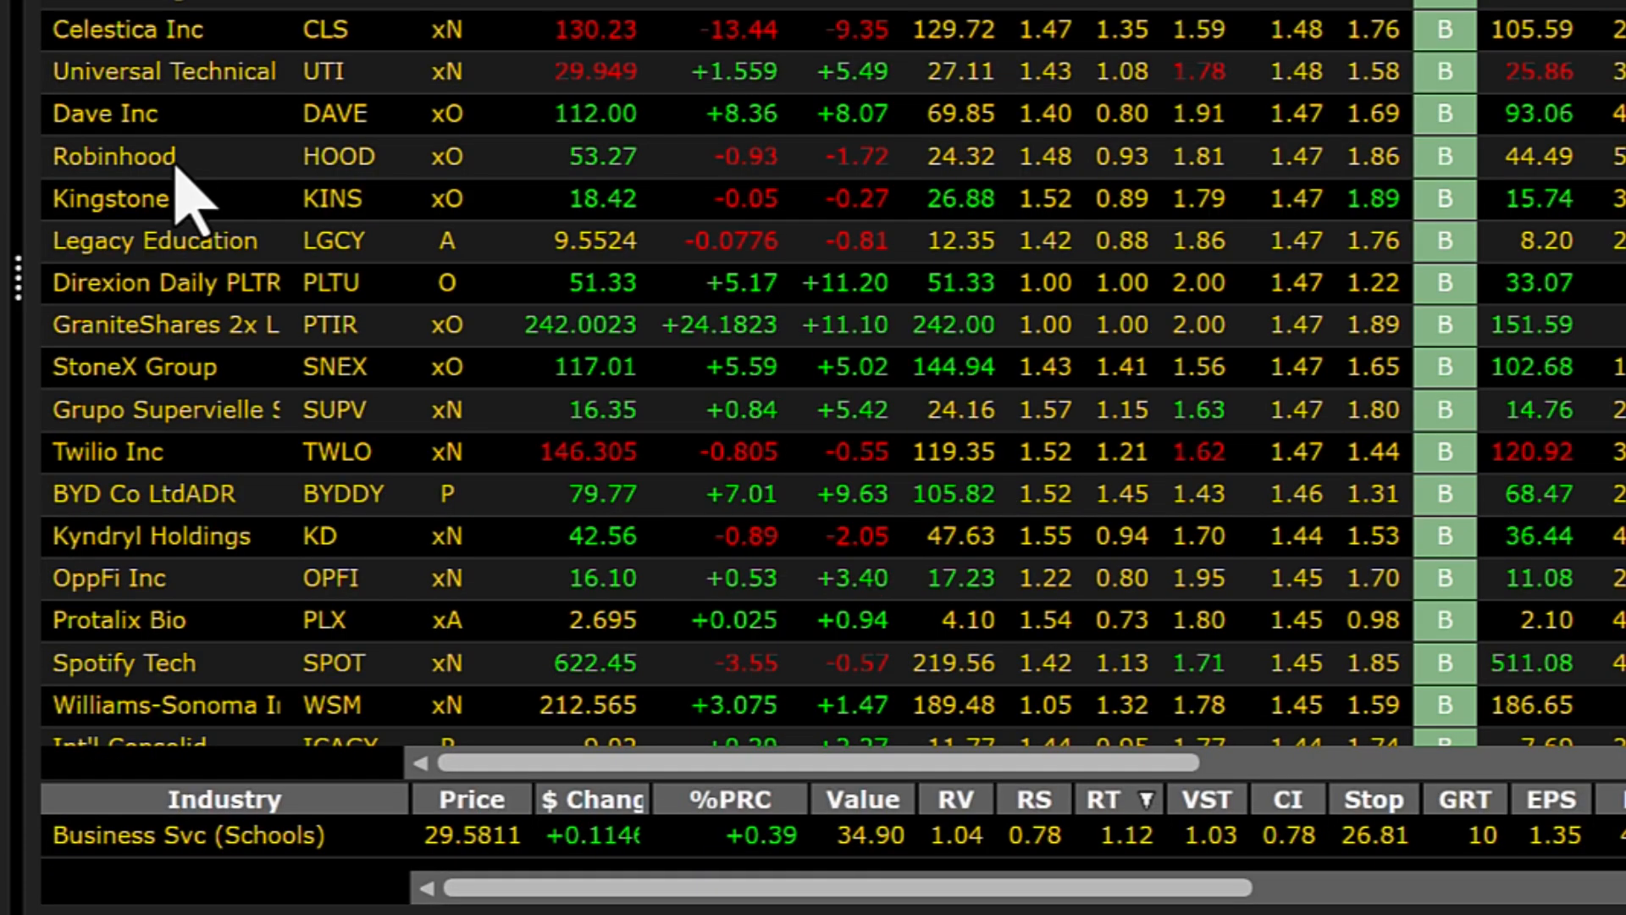
left_click(175, 604)
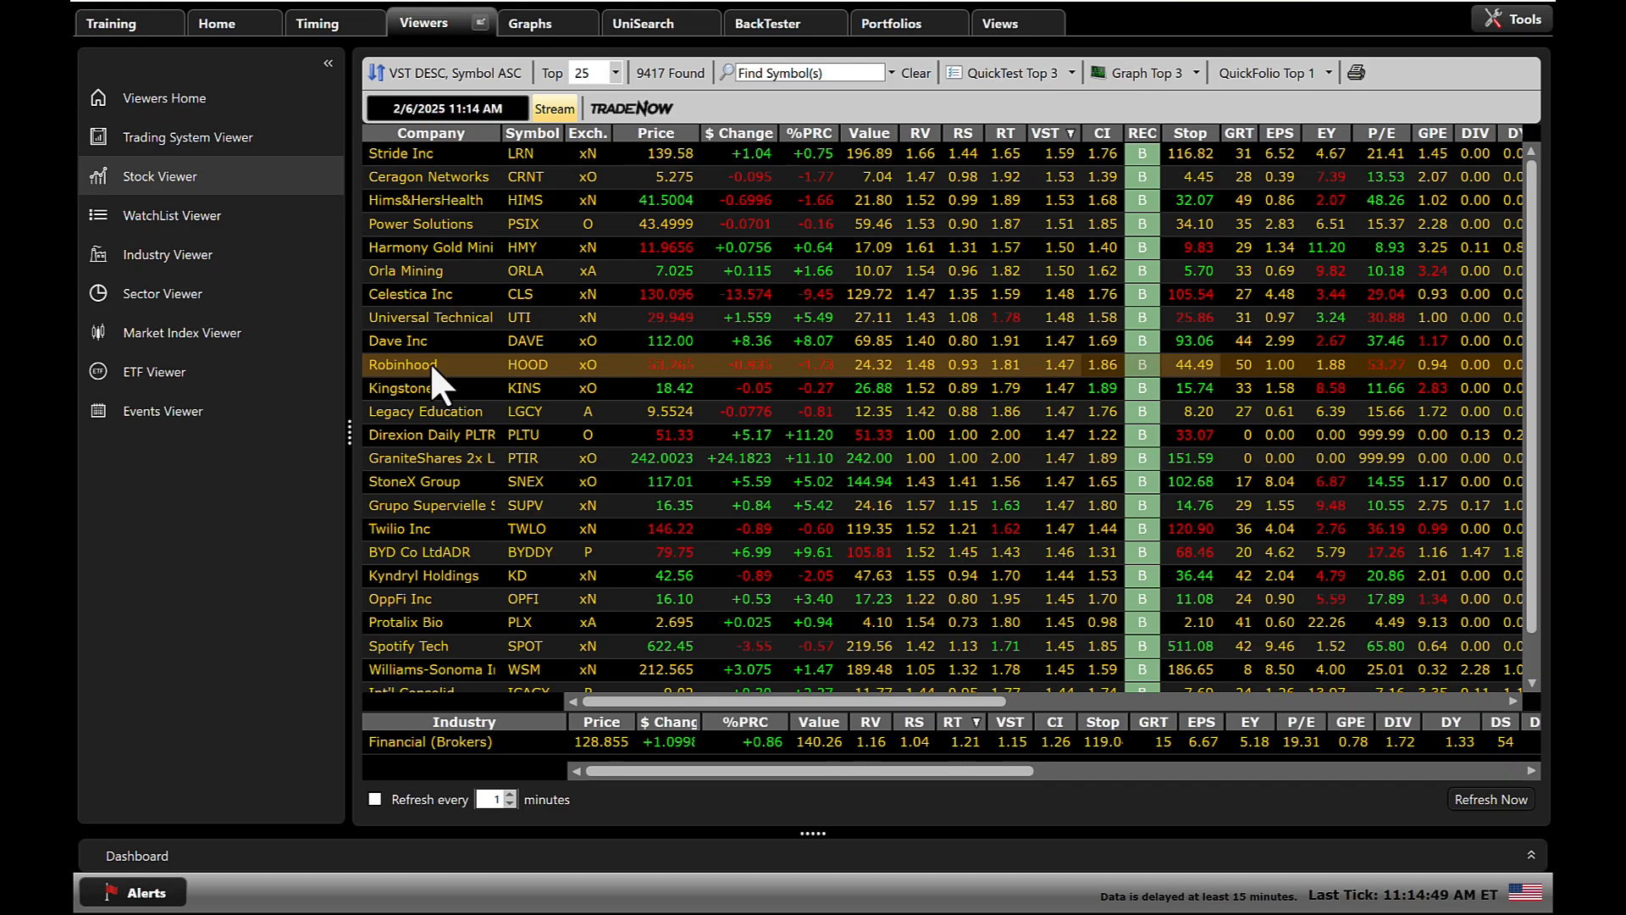
double_click(430, 362)
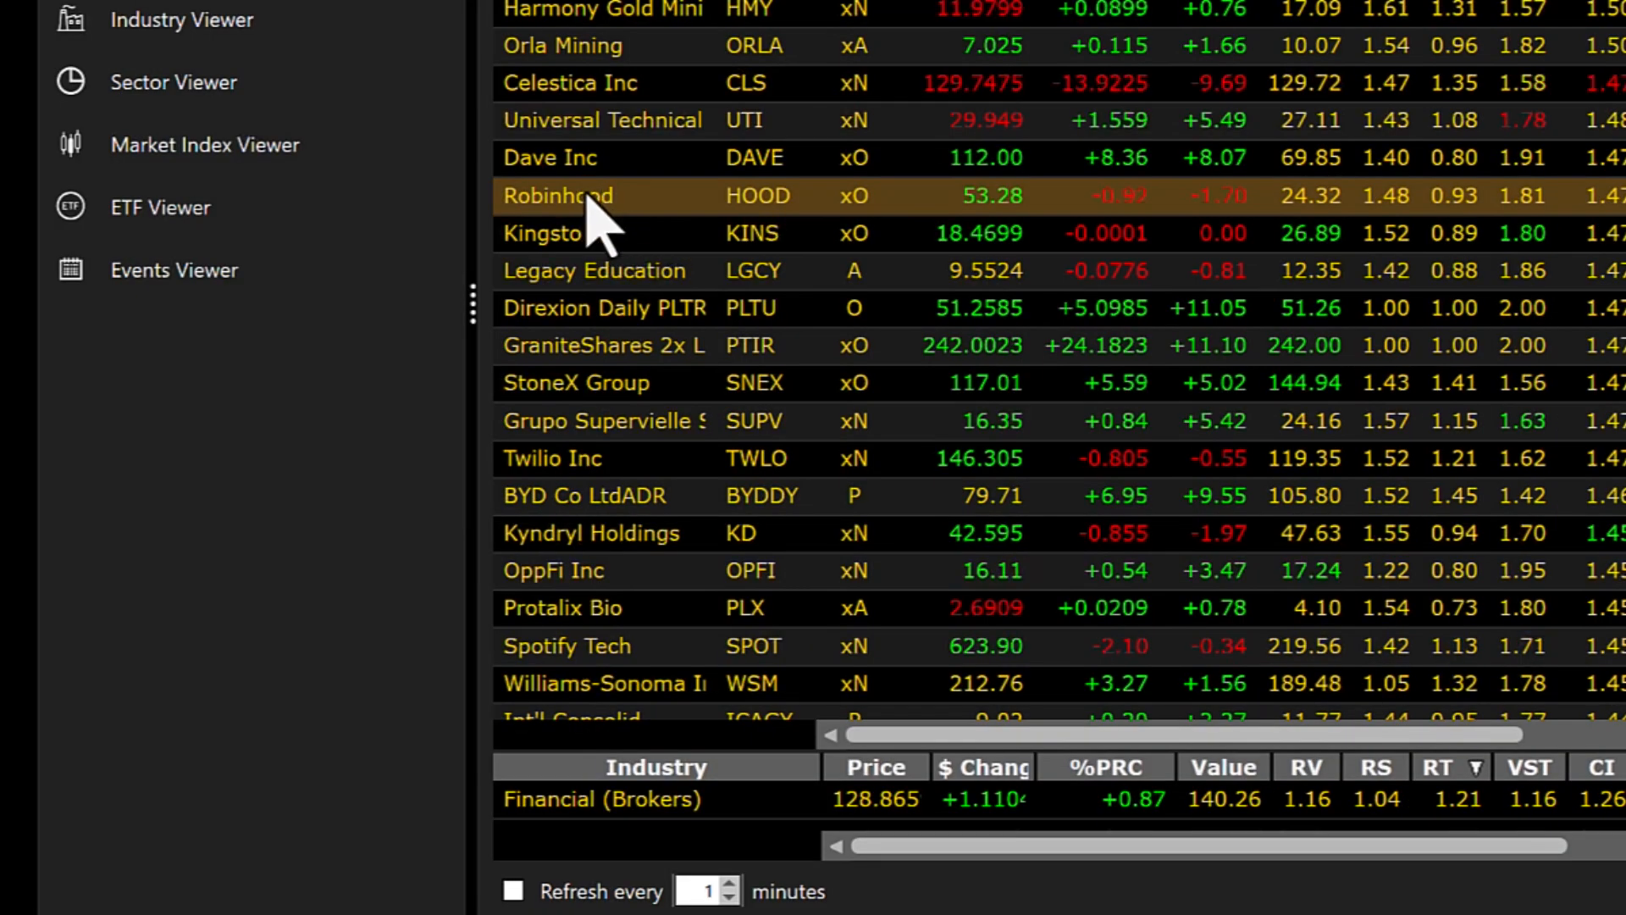
View the stock graph for Robinhood (HOOD) and close it again.
right_click(631, 218)
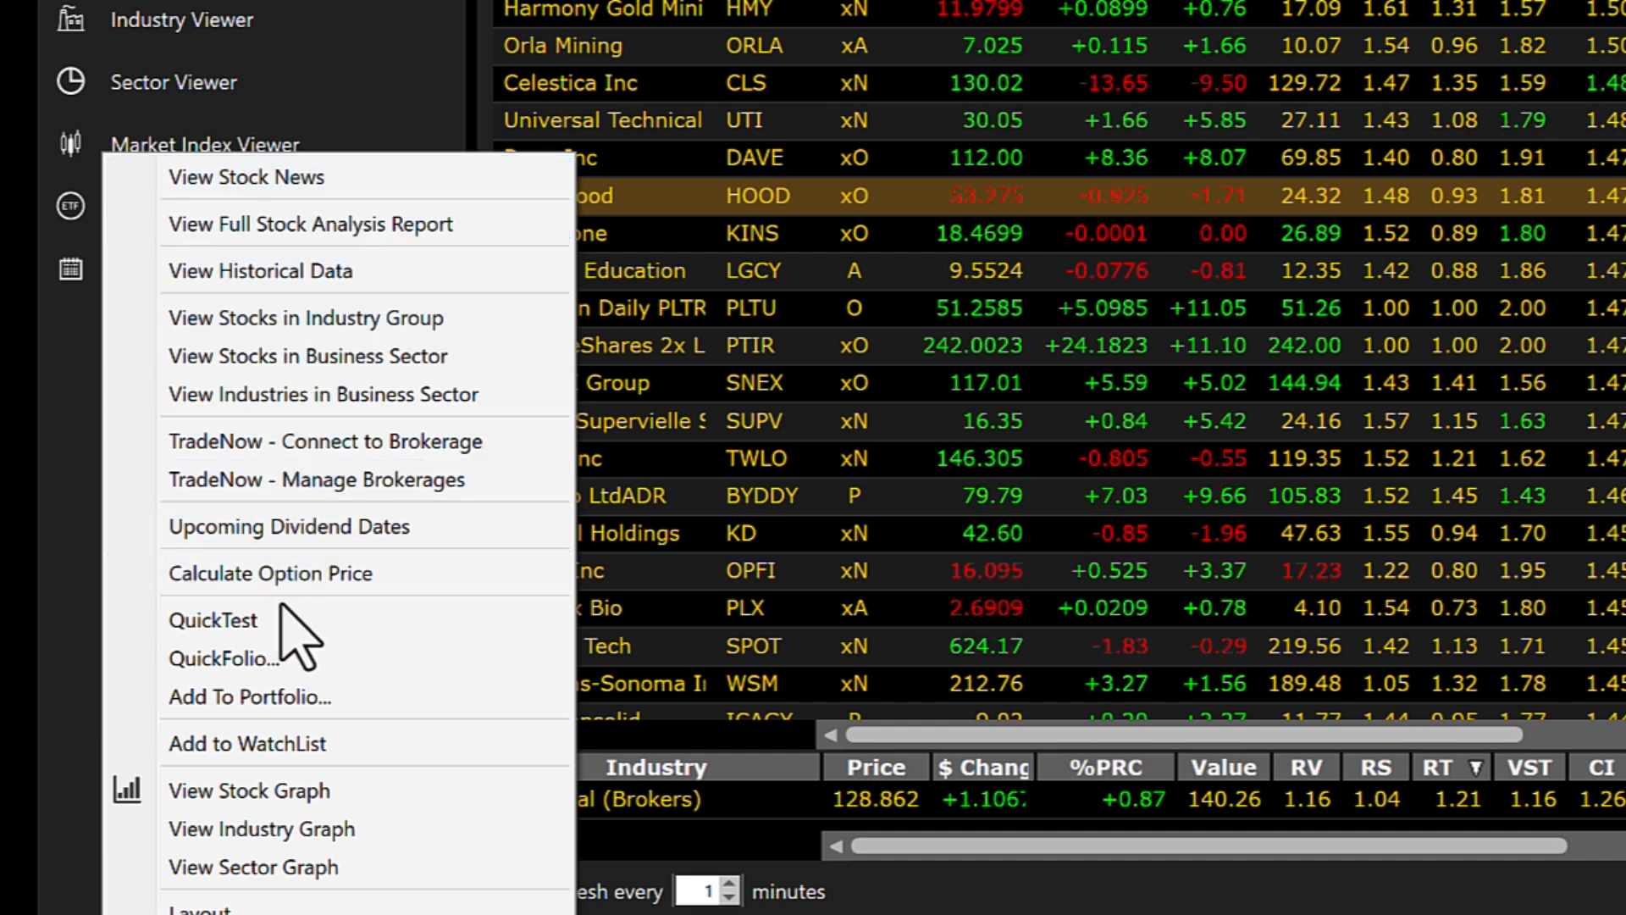
left_click(284, 792)
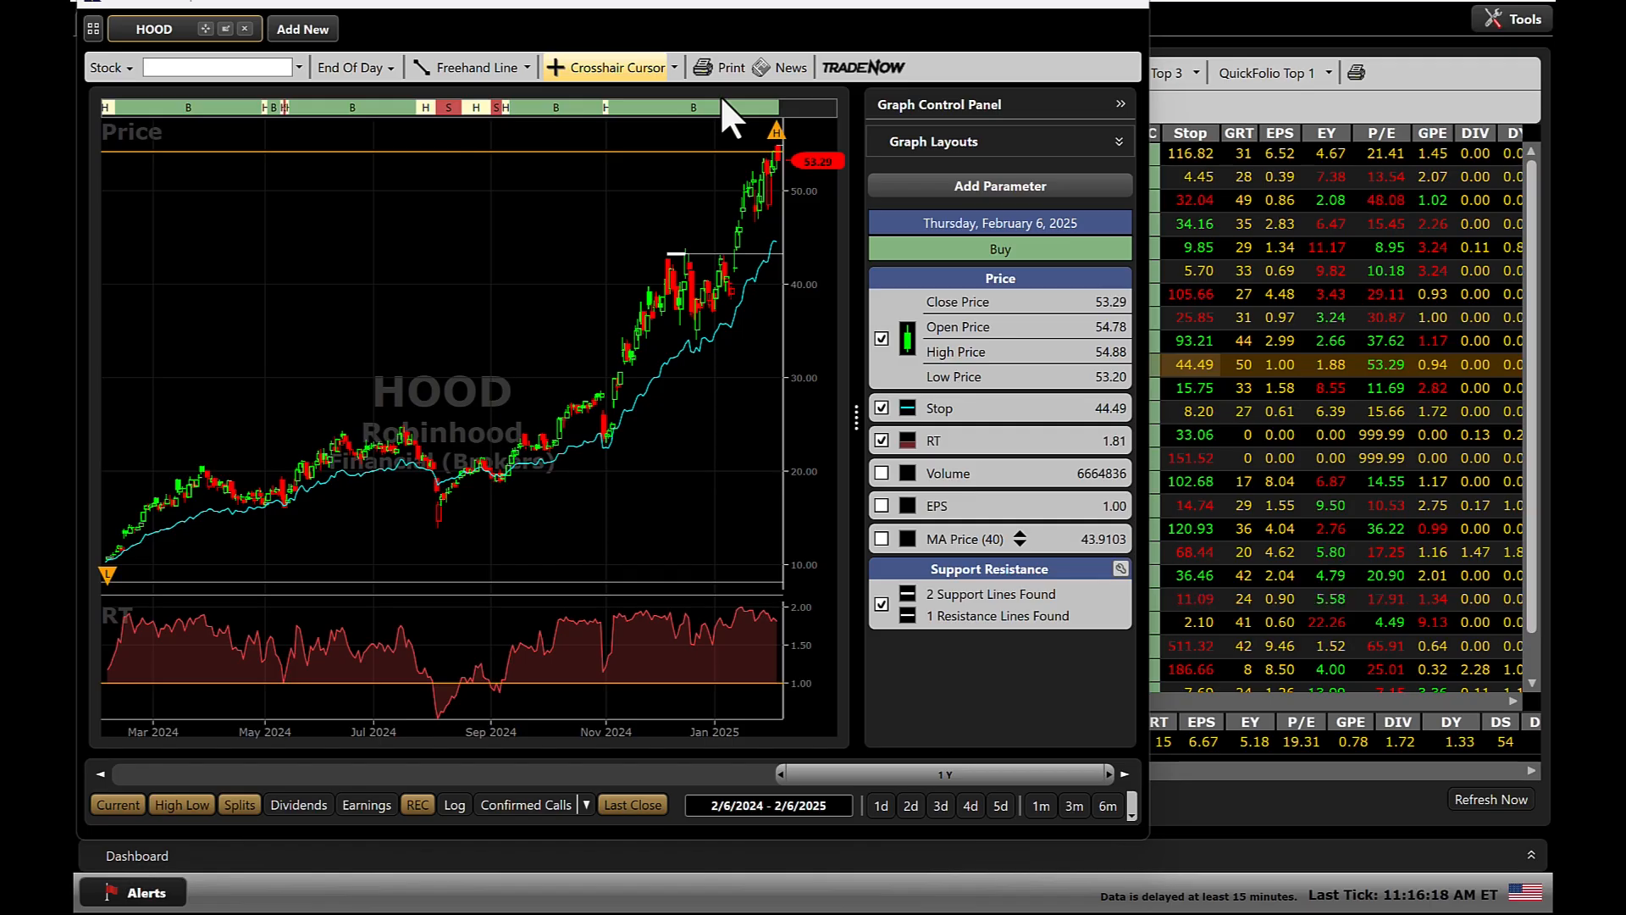
left_click(1124, 3)
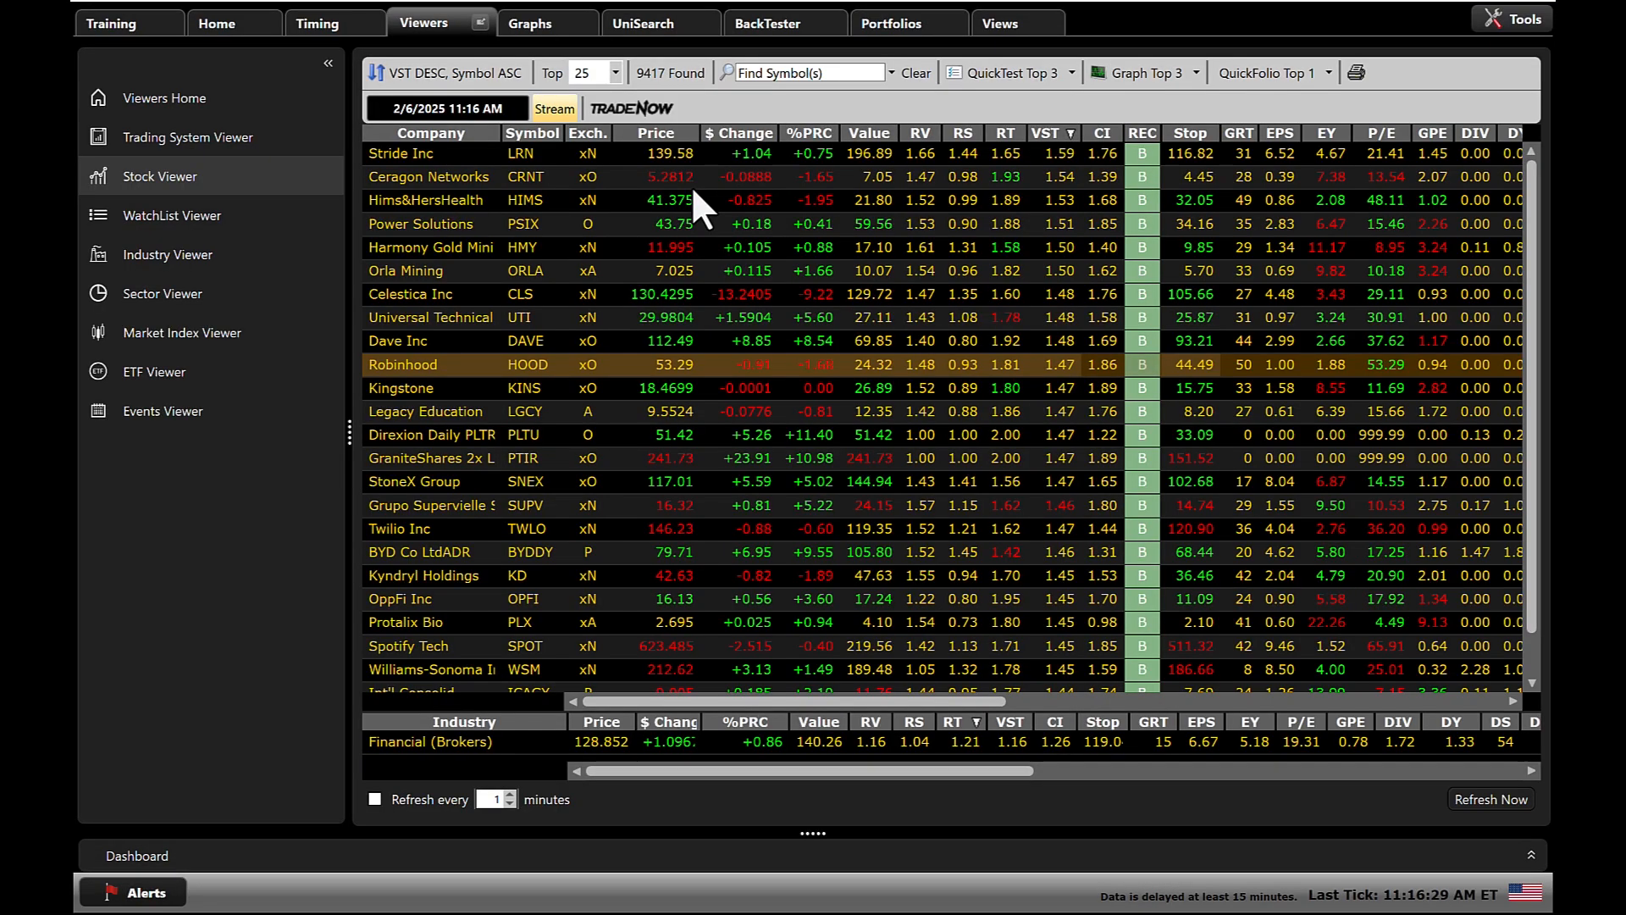
View the Hot Stock Picks and Midas Touch Stocks lists from the Cherry Picking group in the WatchList Viewer.
left_click(151, 212)
scroll(212, 399, "up", 2)
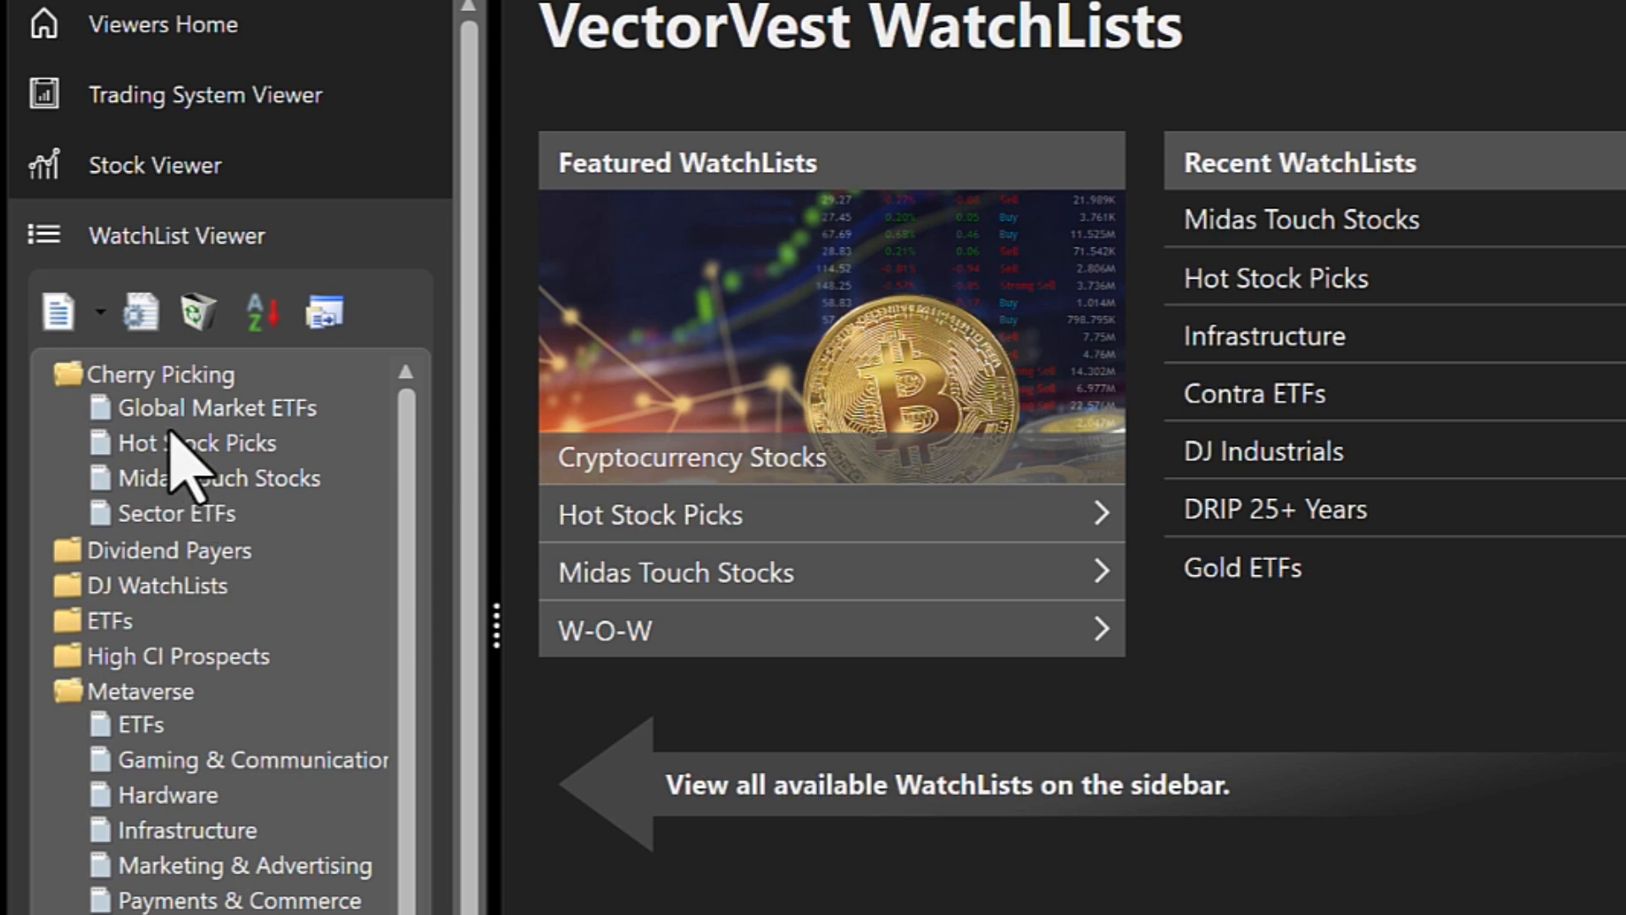
left_click(216, 443)
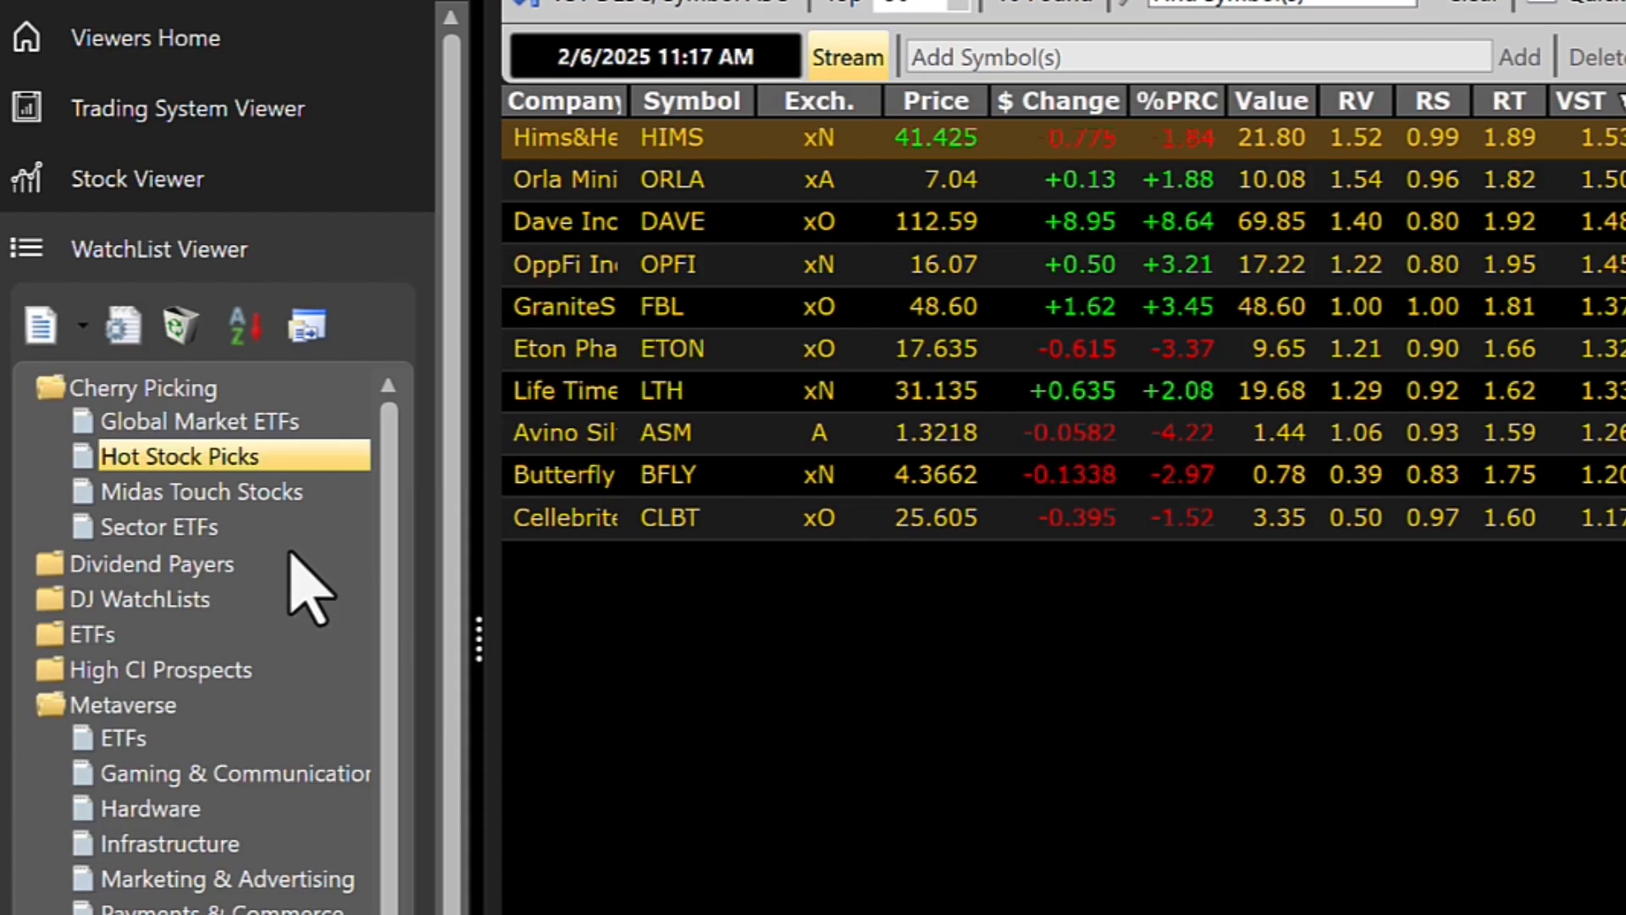
left_click(201, 495)
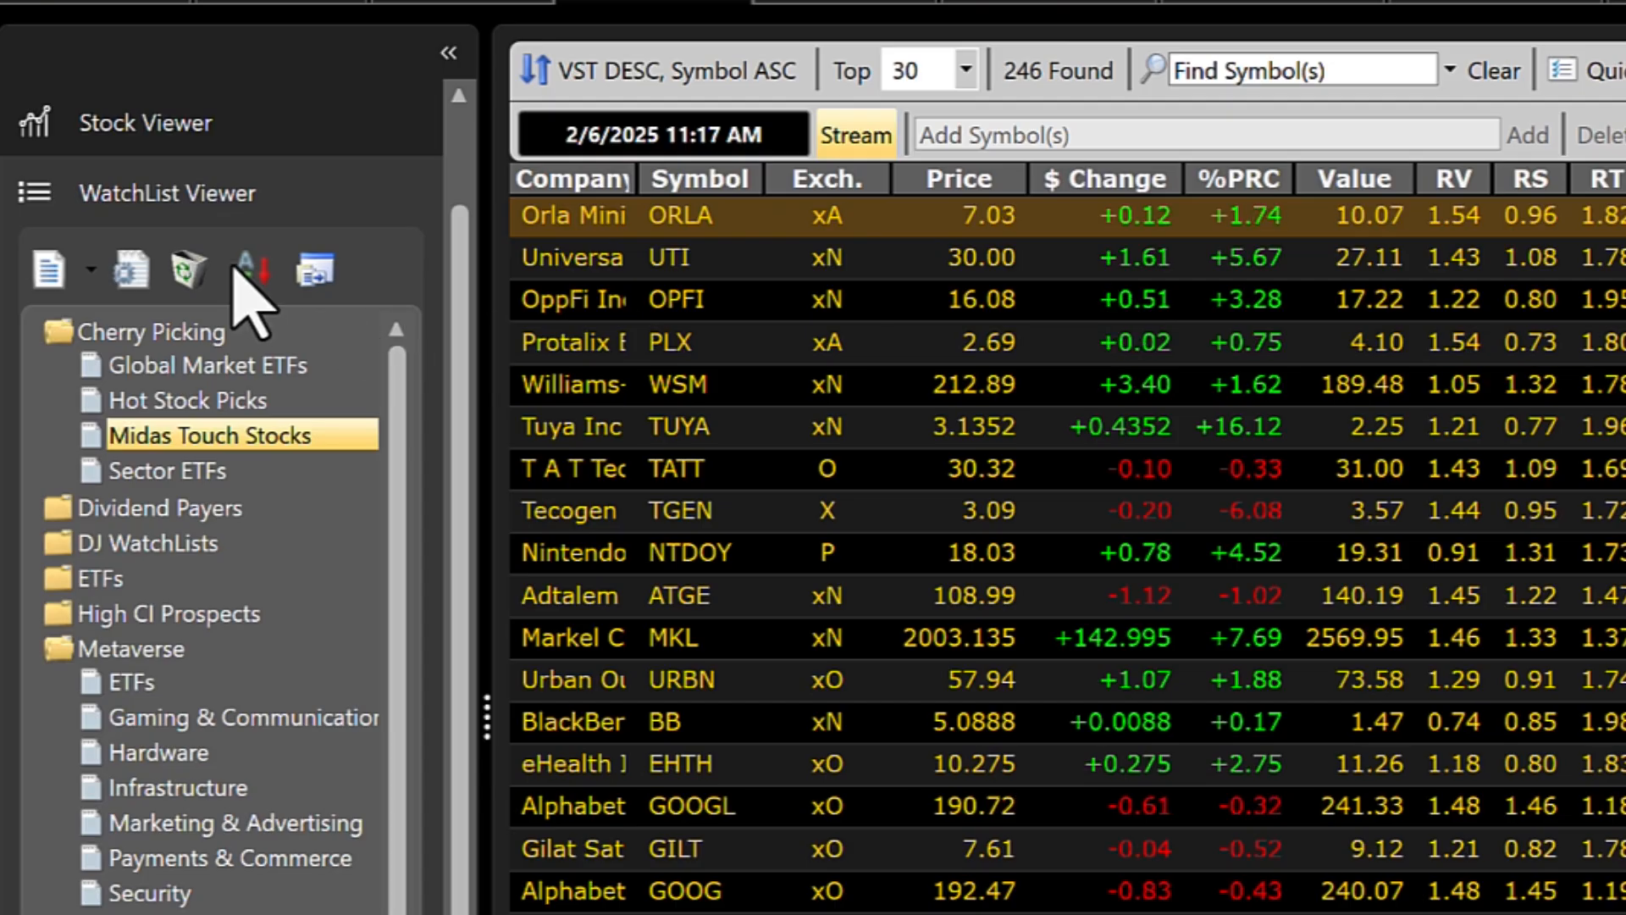
Open the details page of the Hot Stock Portfolio - No Contra system from the Trading System Viewer.
scroll(183, 174, "up", 2)
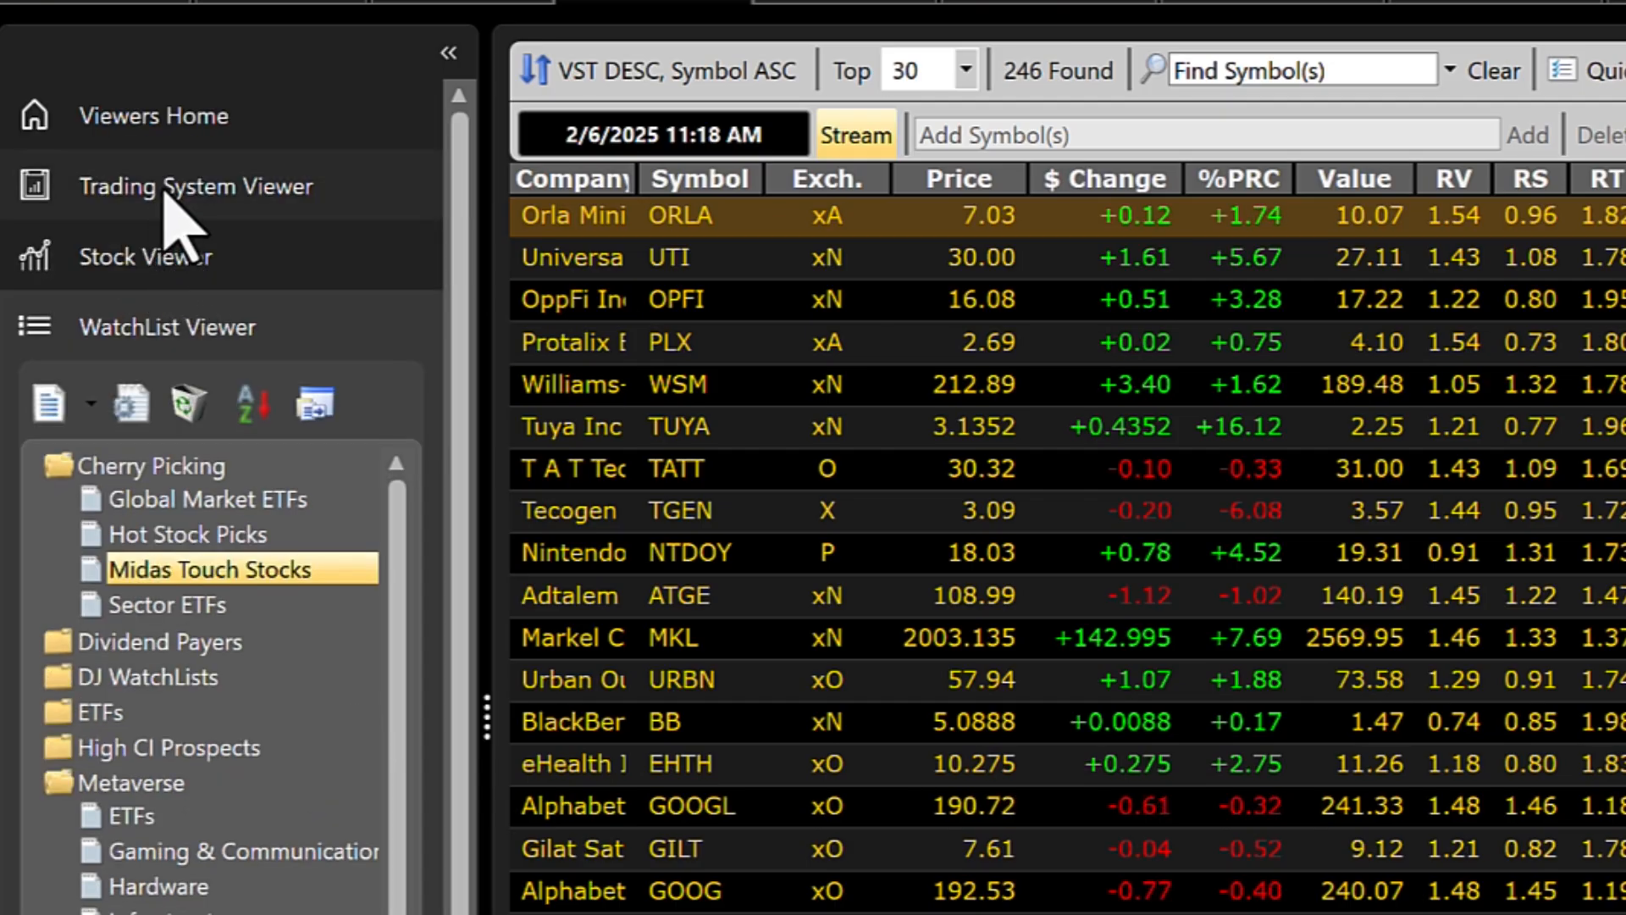
left_click(165, 188)
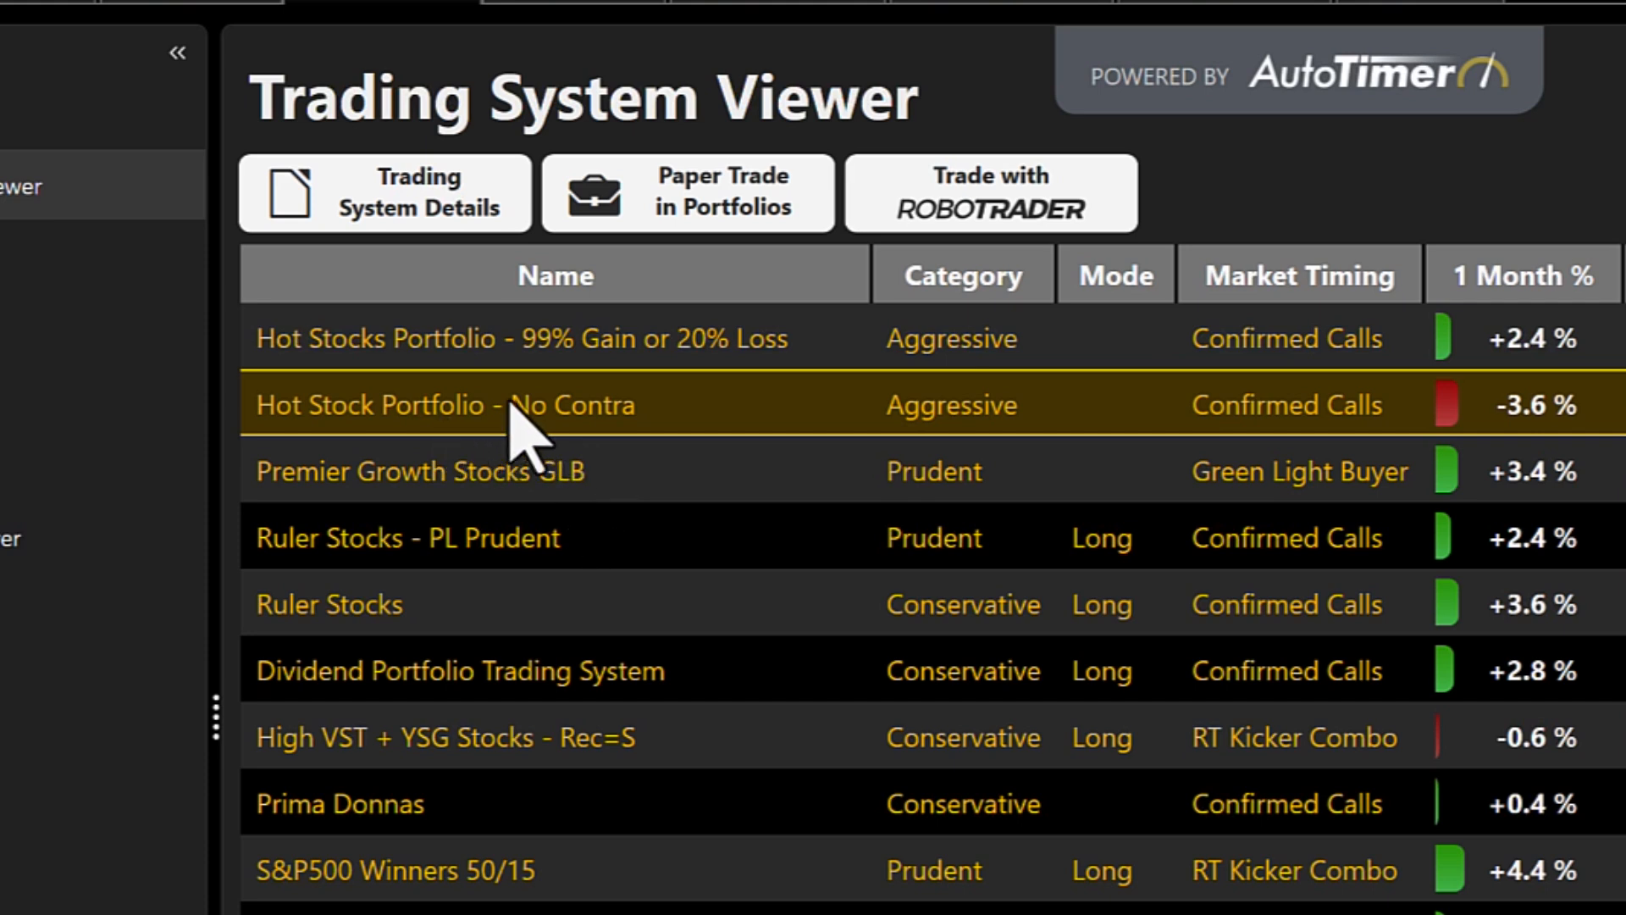
right_click(449, 398)
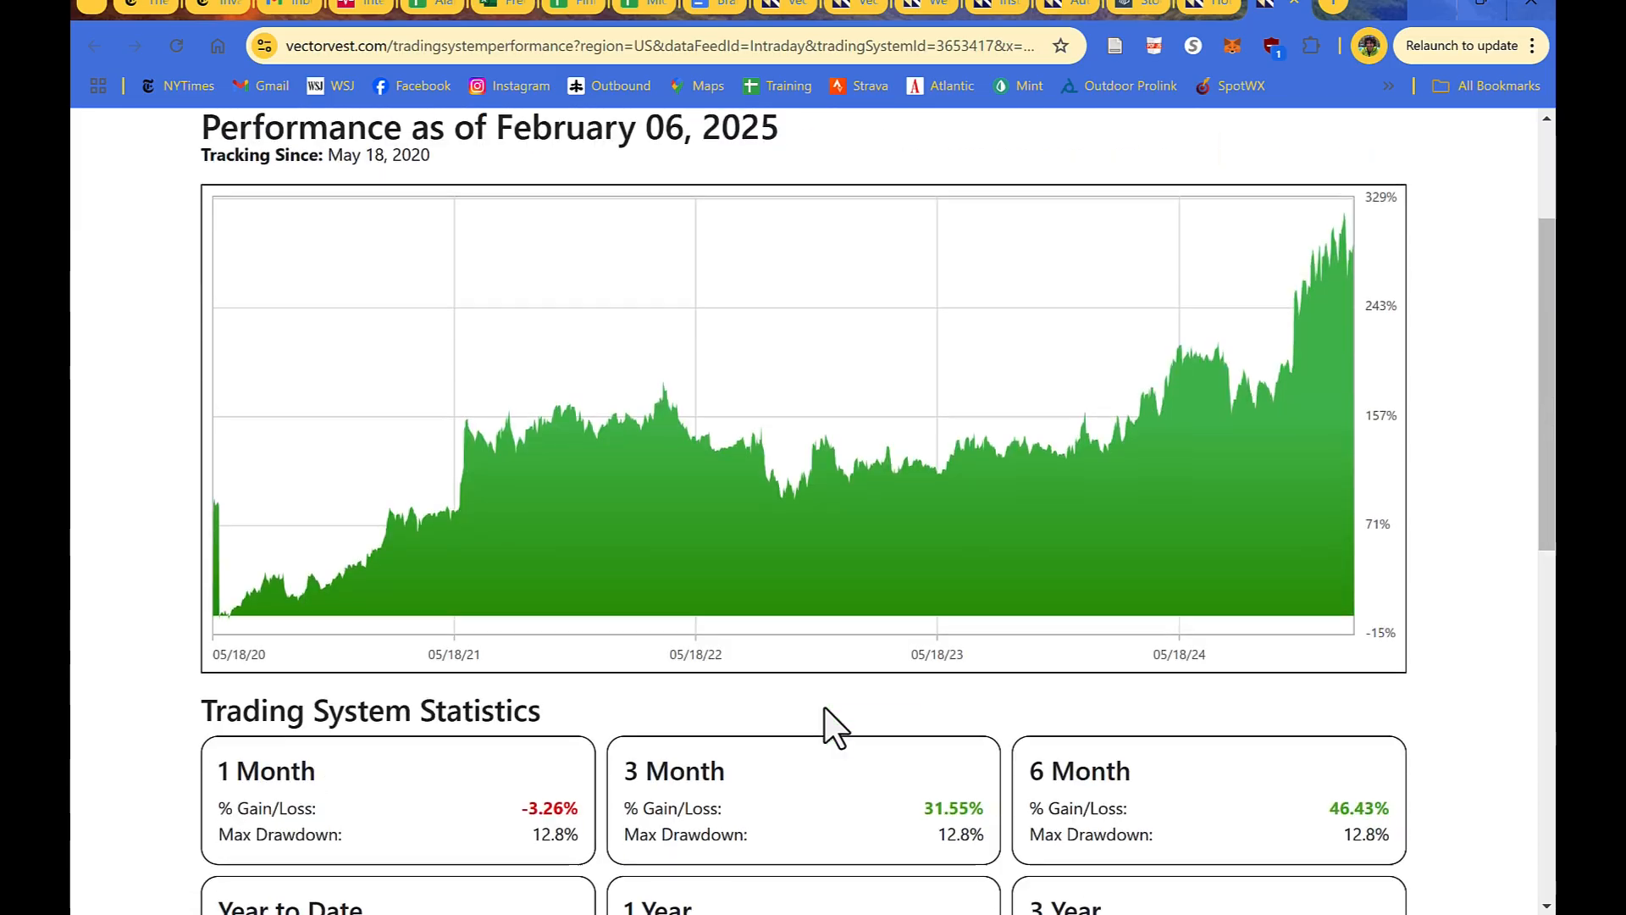
Examine the trading system's statistics, current holdings and performance chart, and open its Trading System Rules.
scroll(827, 726, "down", 5)
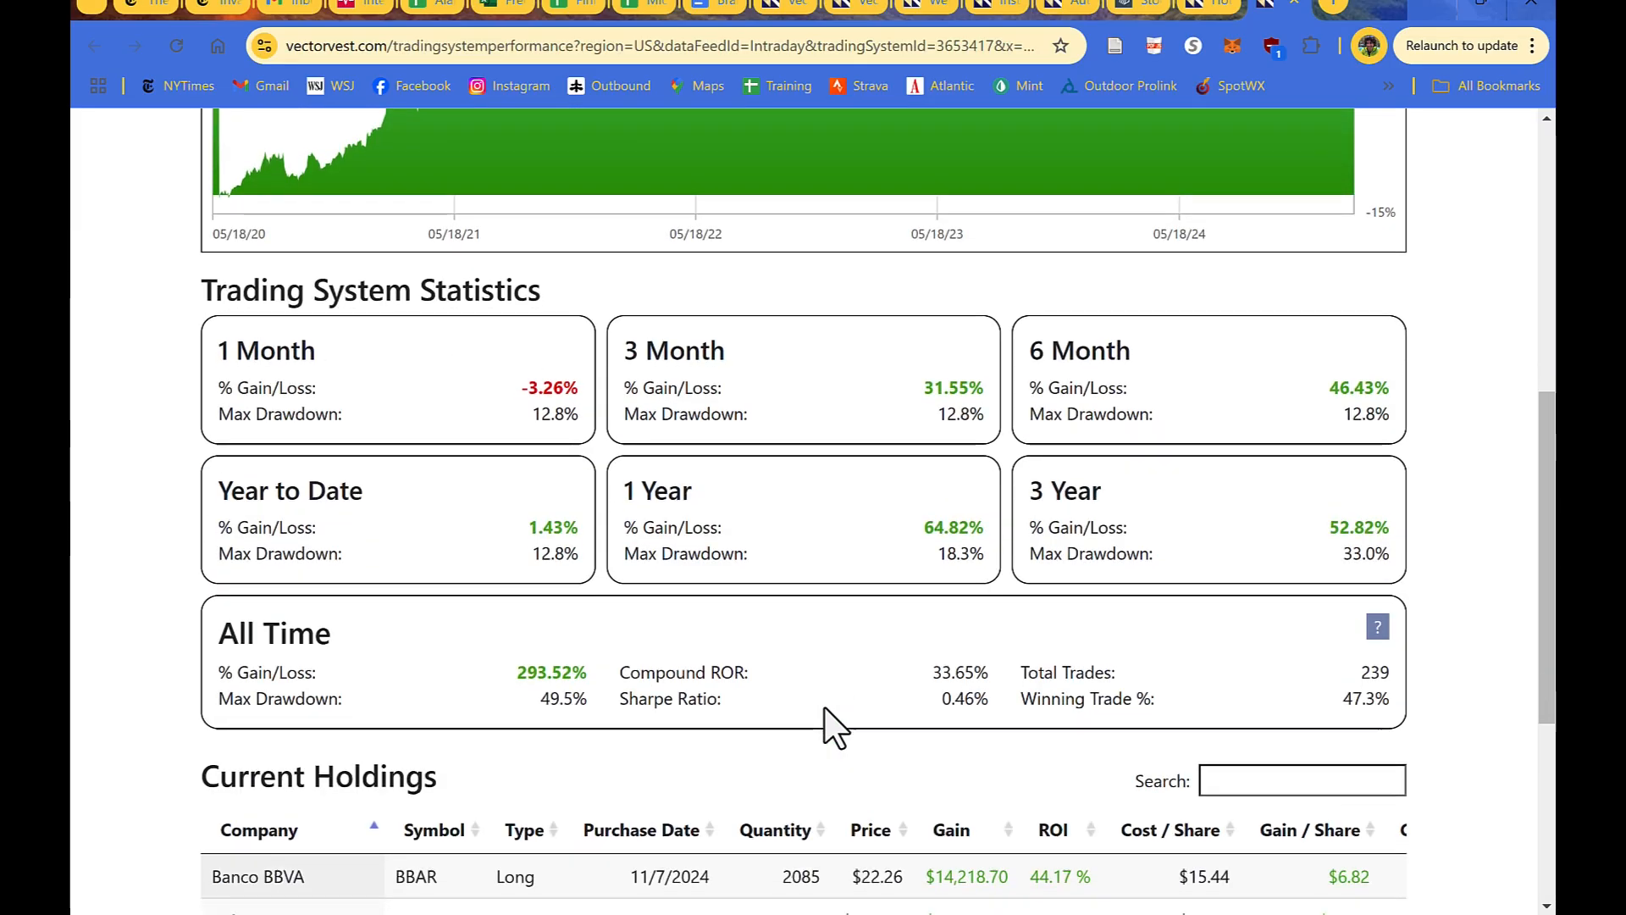
scroll(827, 726, "down", 4)
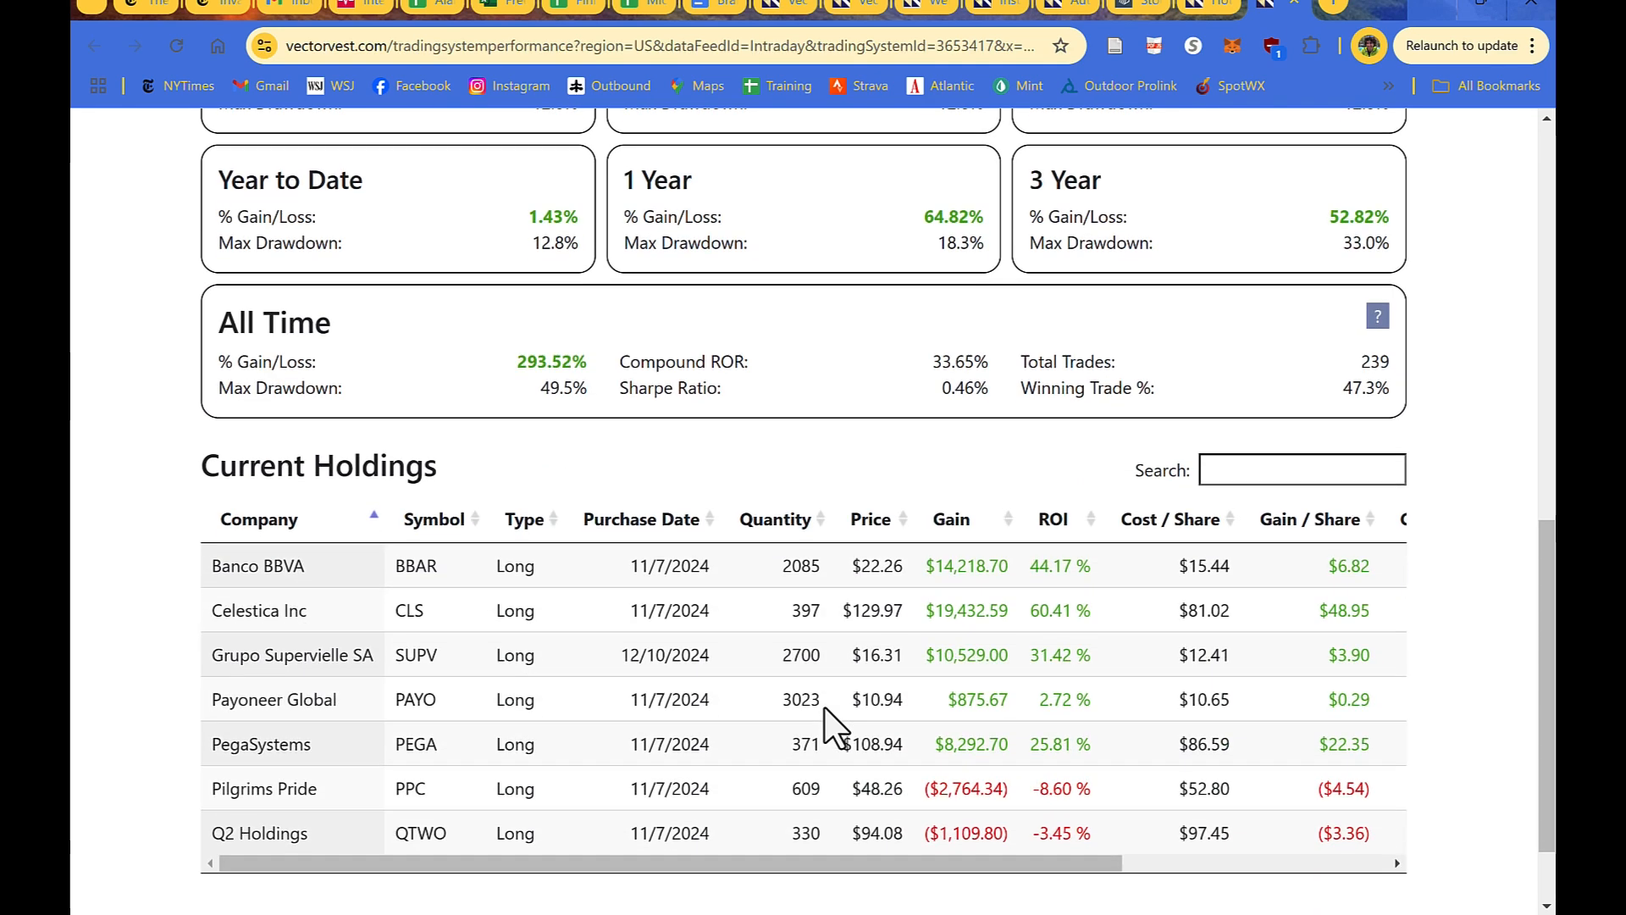
scroll(824, 708, "down", 2)
scroll(824, 708, "up", 12)
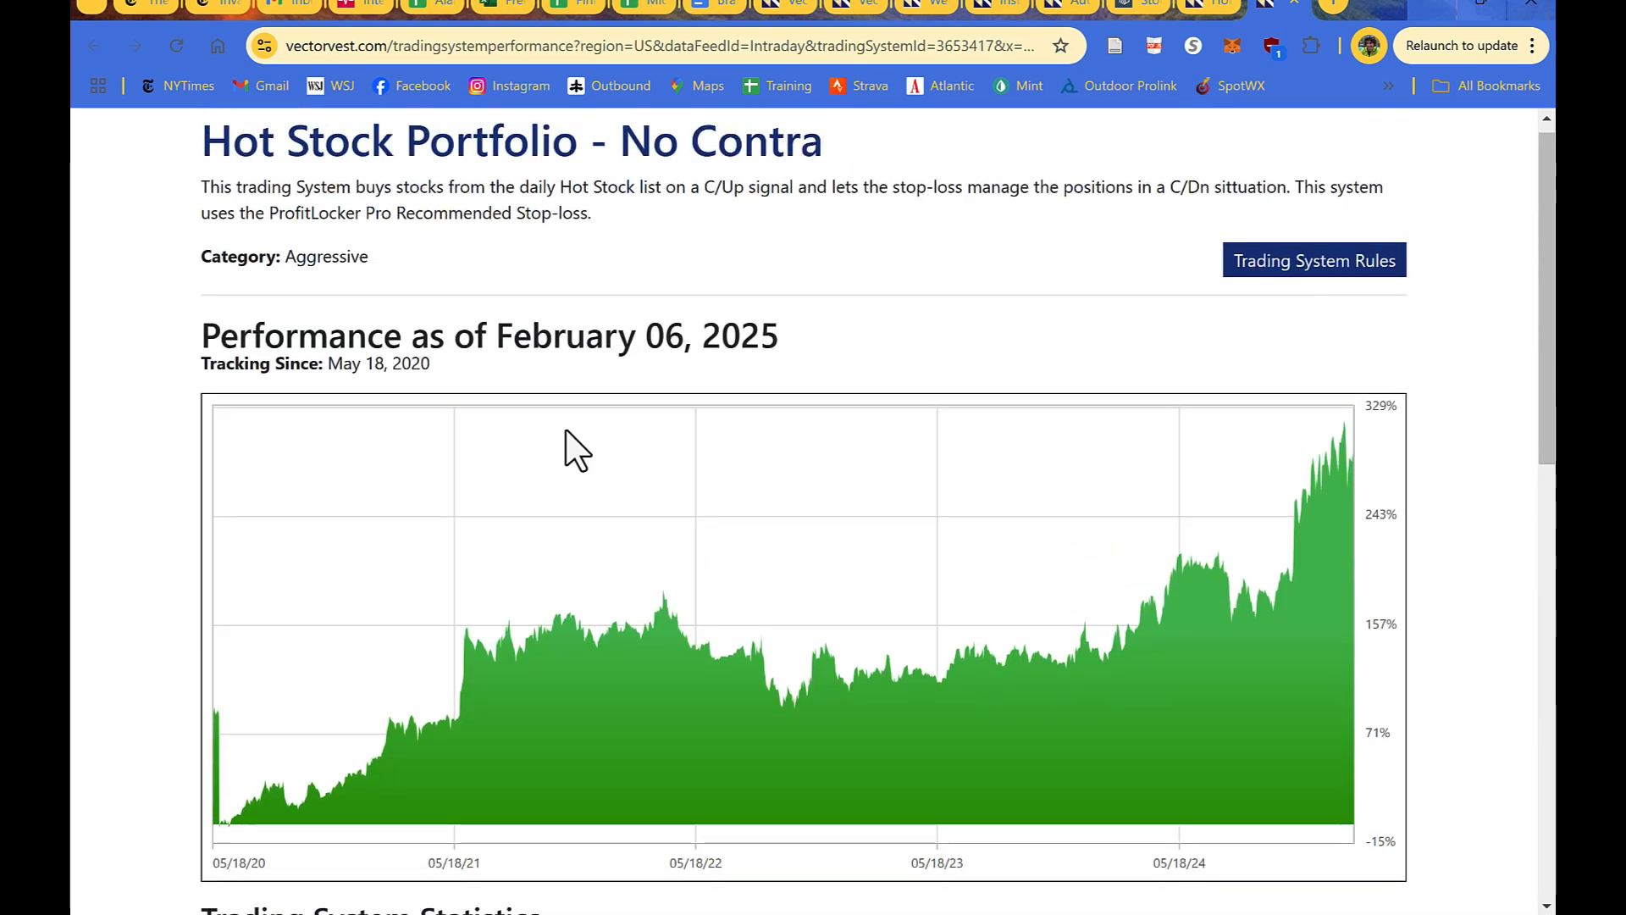
scroll(363, 308, "up", 1)
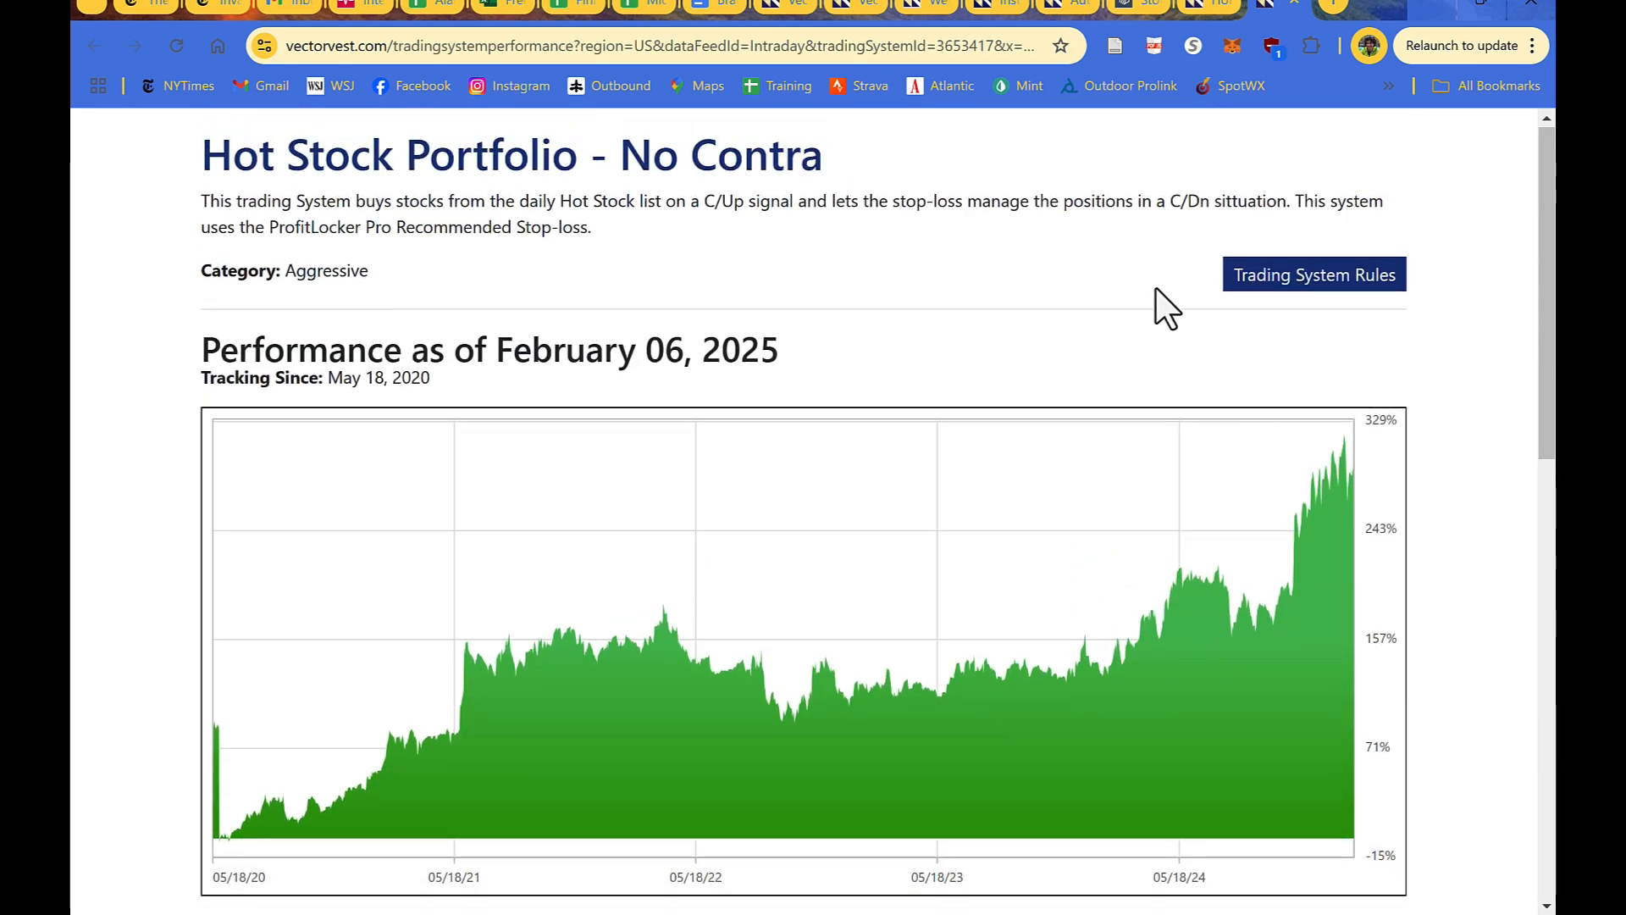
left_click(1302, 288)
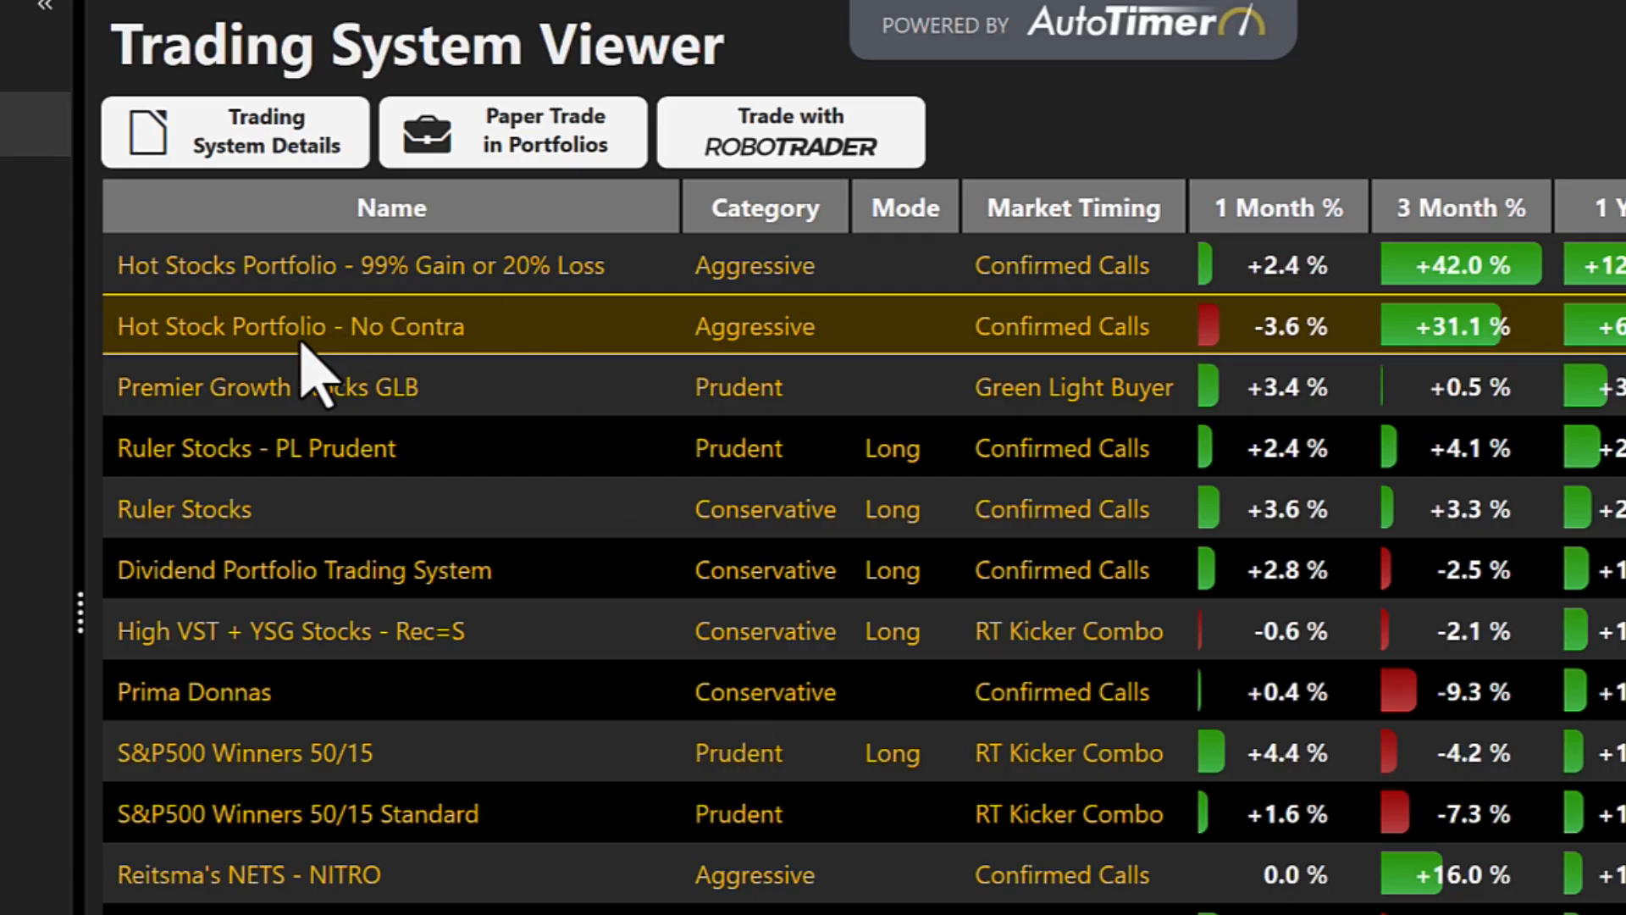
Check the portfolio options for paper trading Hot Stock Portfolio - No Contra and close the dialog.
right_click(305, 349)
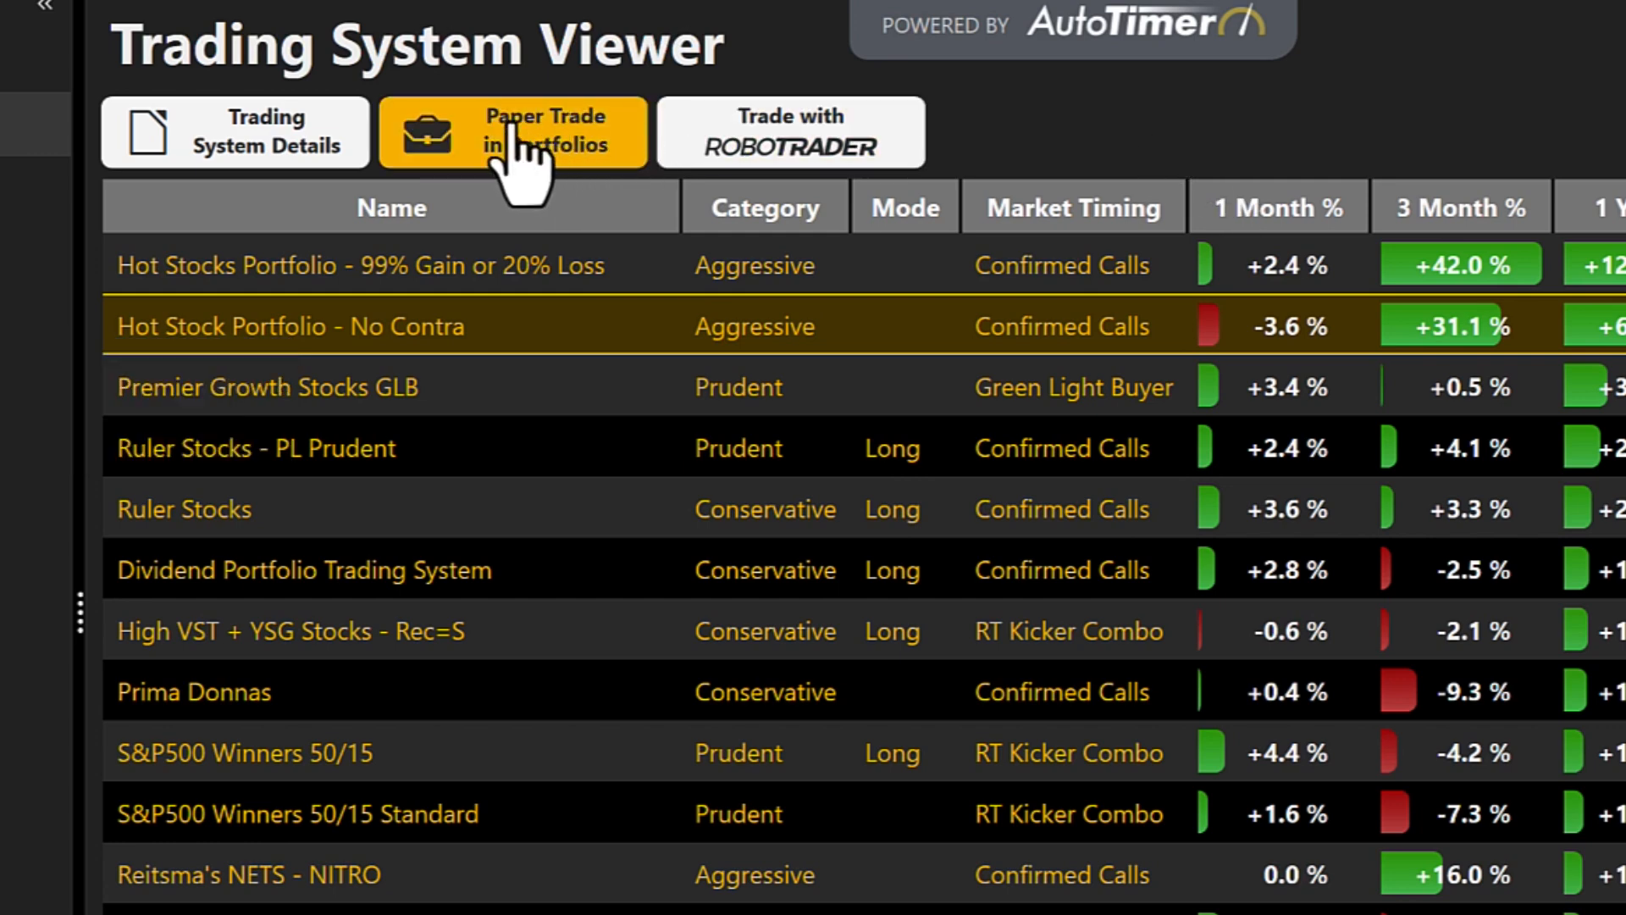
left_click(513, 125)
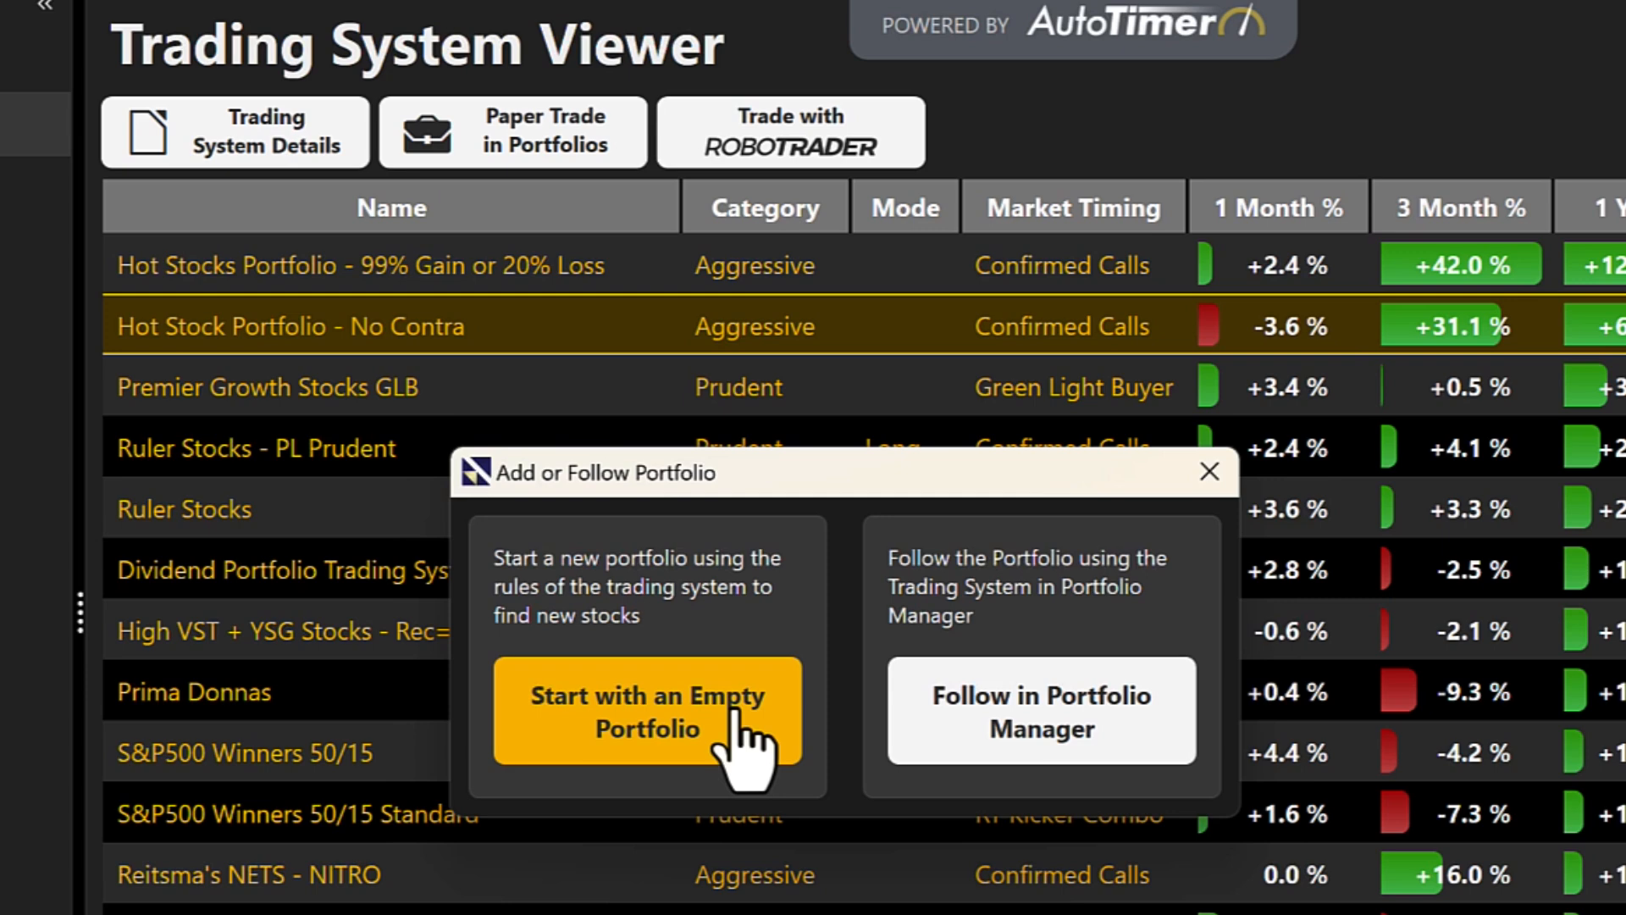
left_click(996, 711)
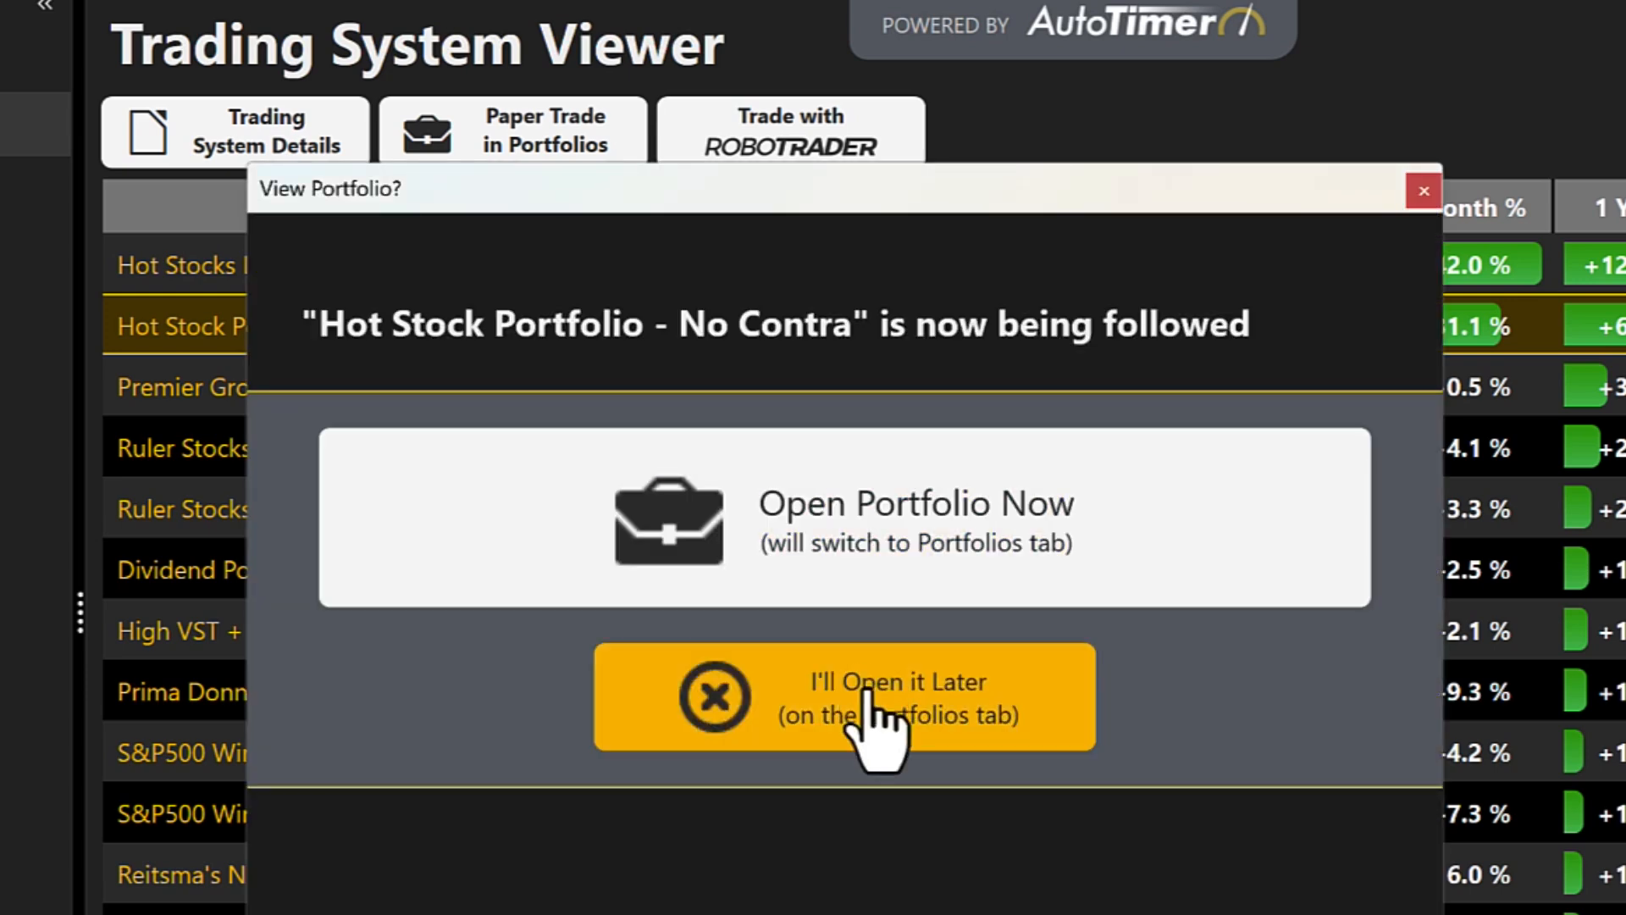
left_click(890, 472)
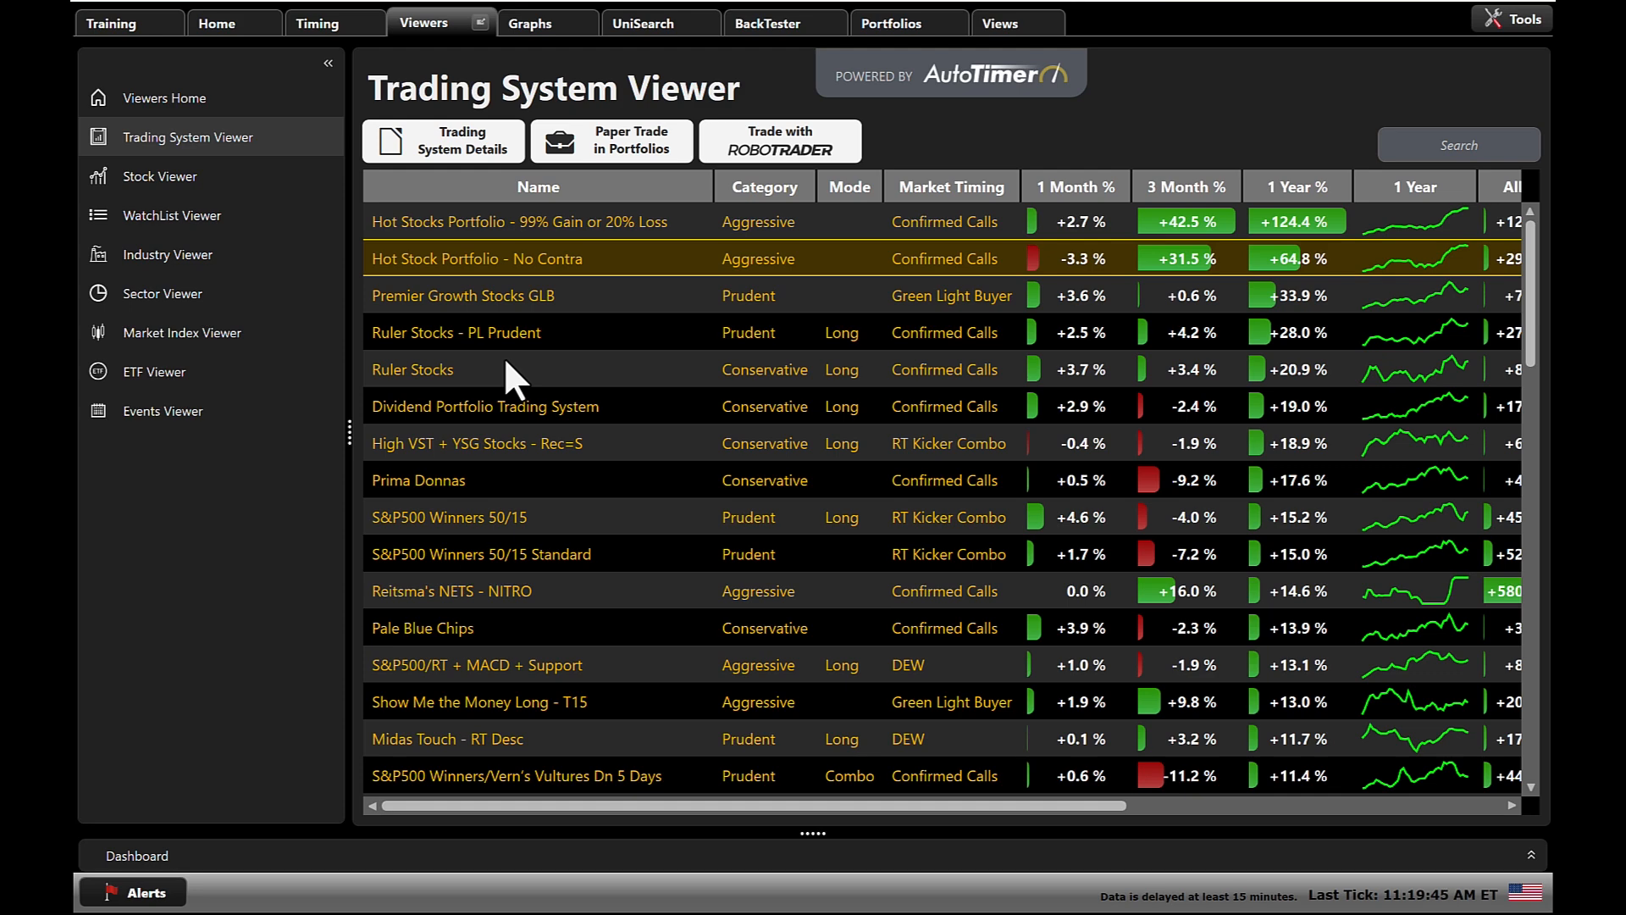
Open the Hot Stocks search in UniSearch and examine the date, parameter and value choices for a new criterion.
left_click(663, 26)
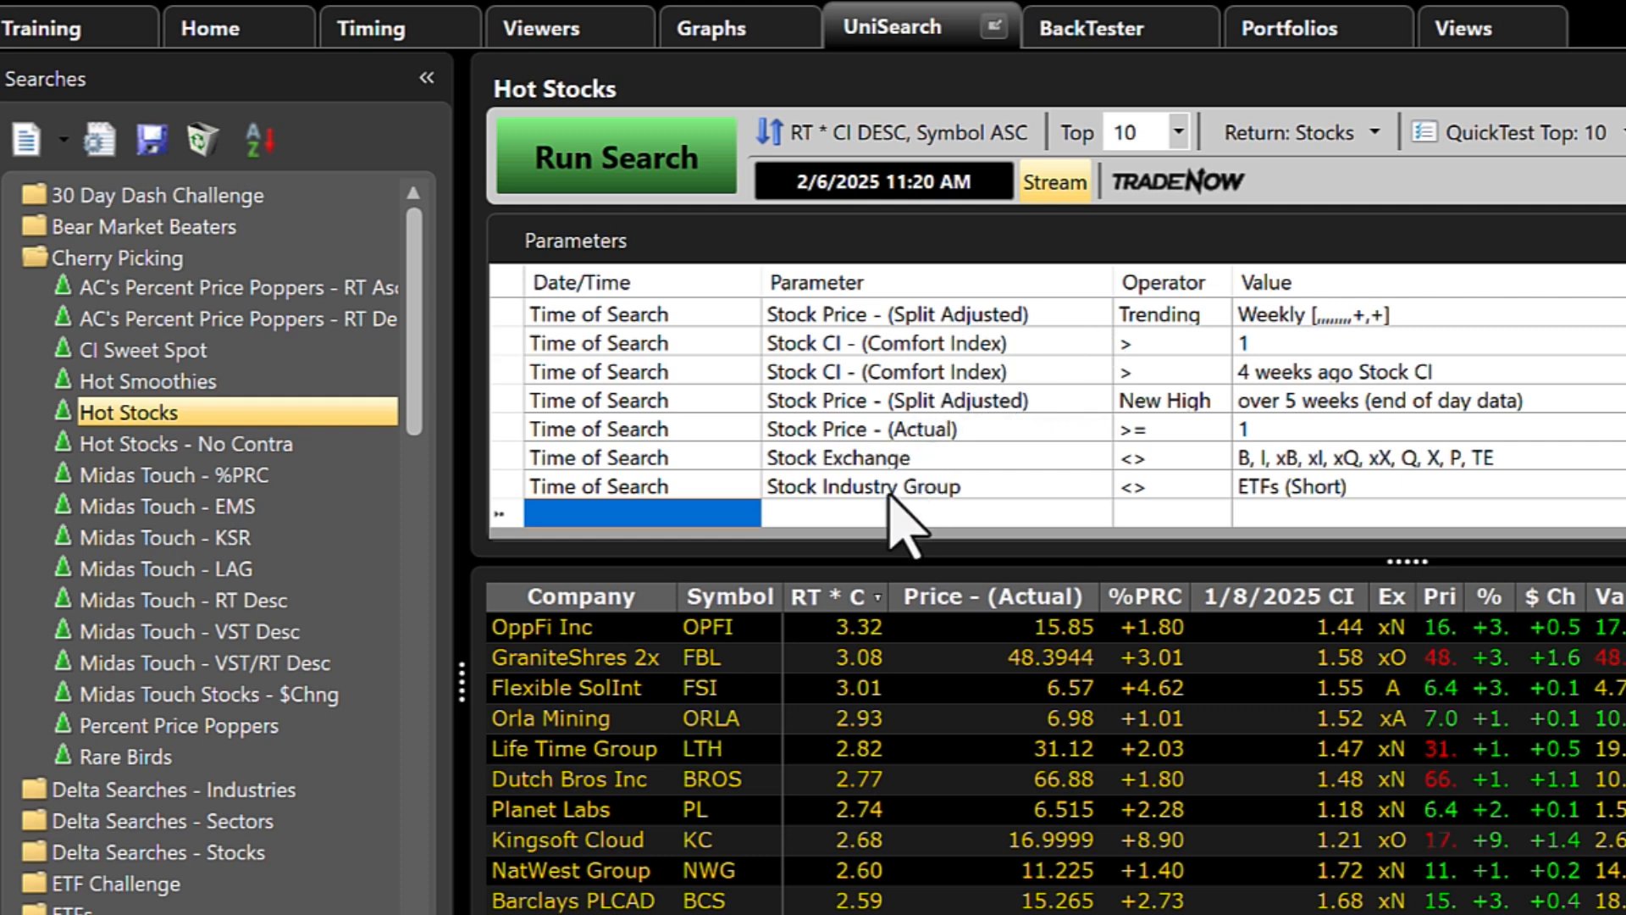
left_click(631, 512)
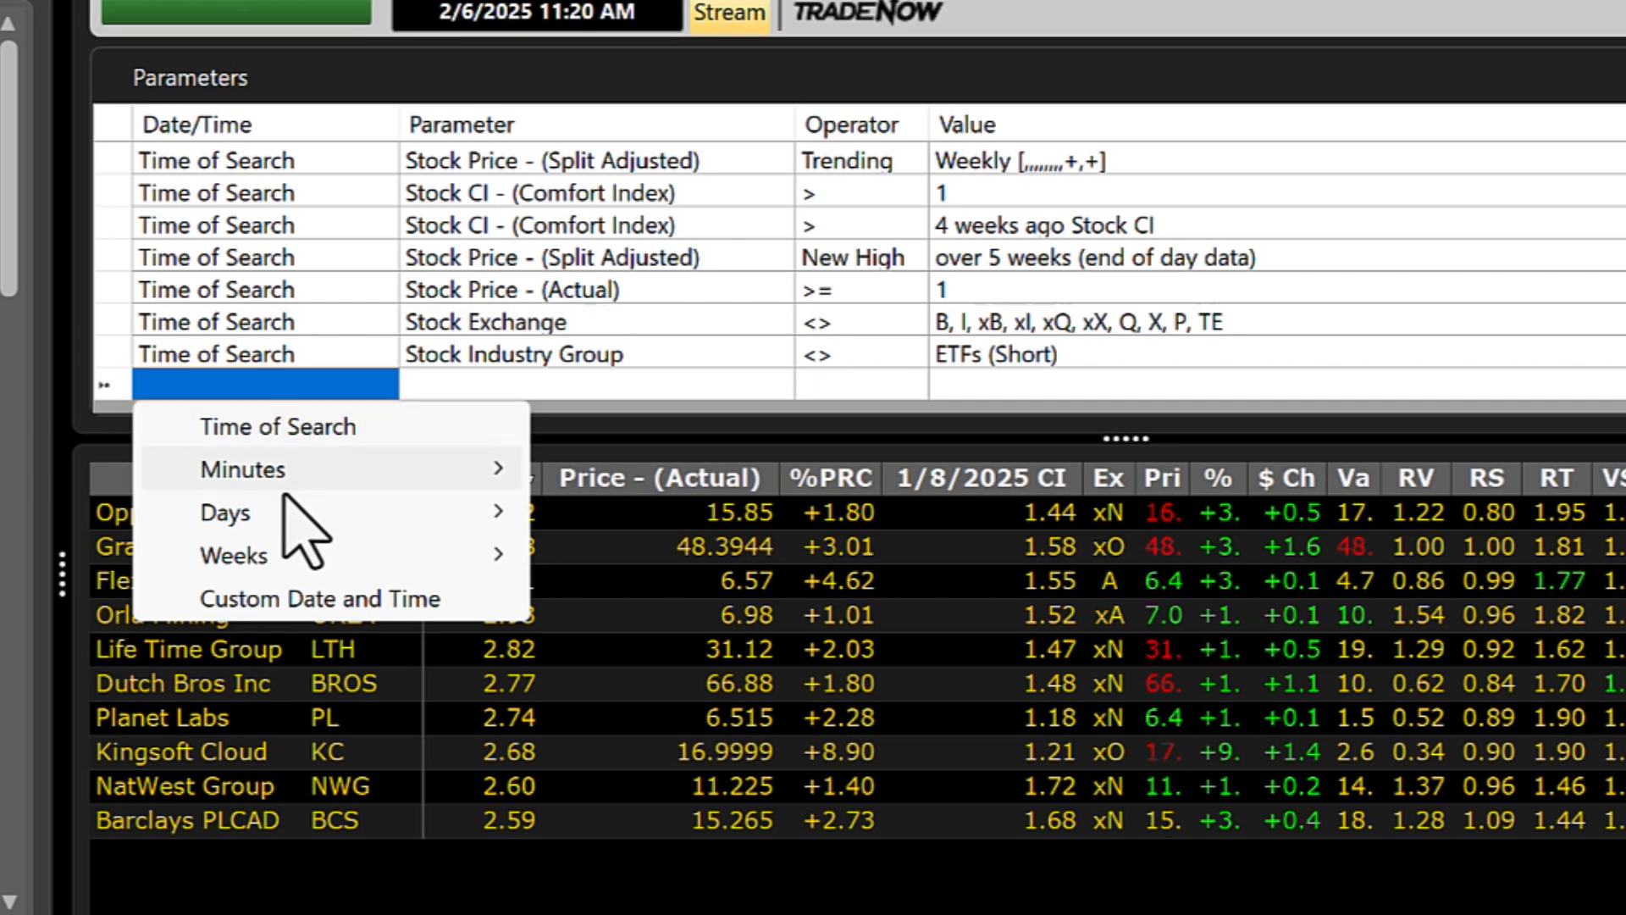
mouse_move(276, 557)
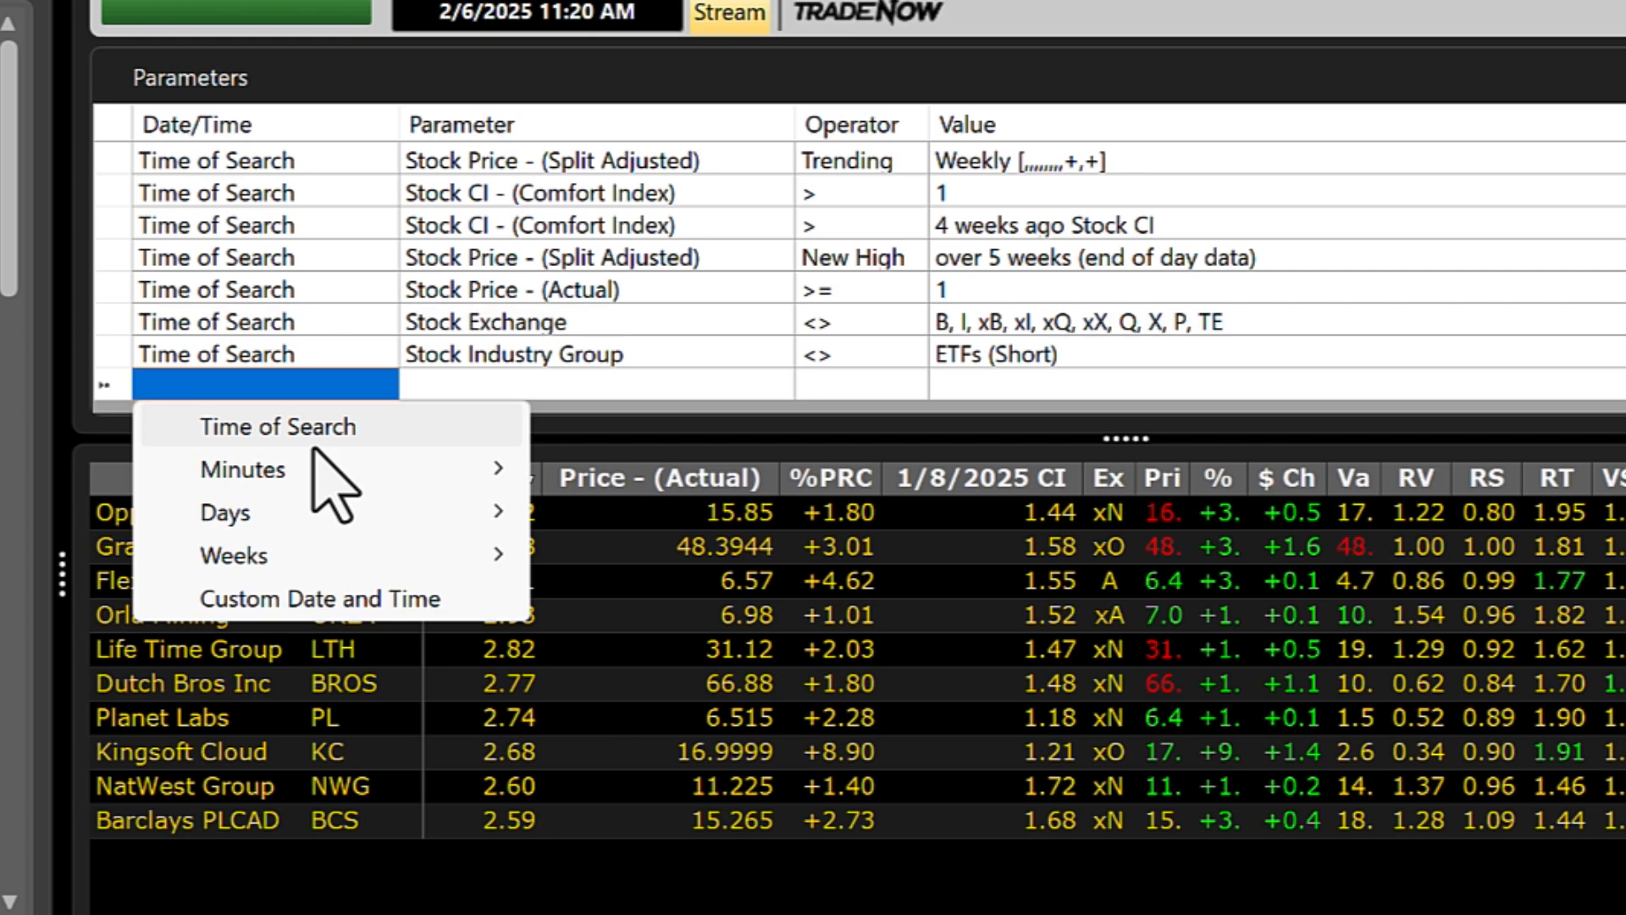
mouse_move(307, 463)
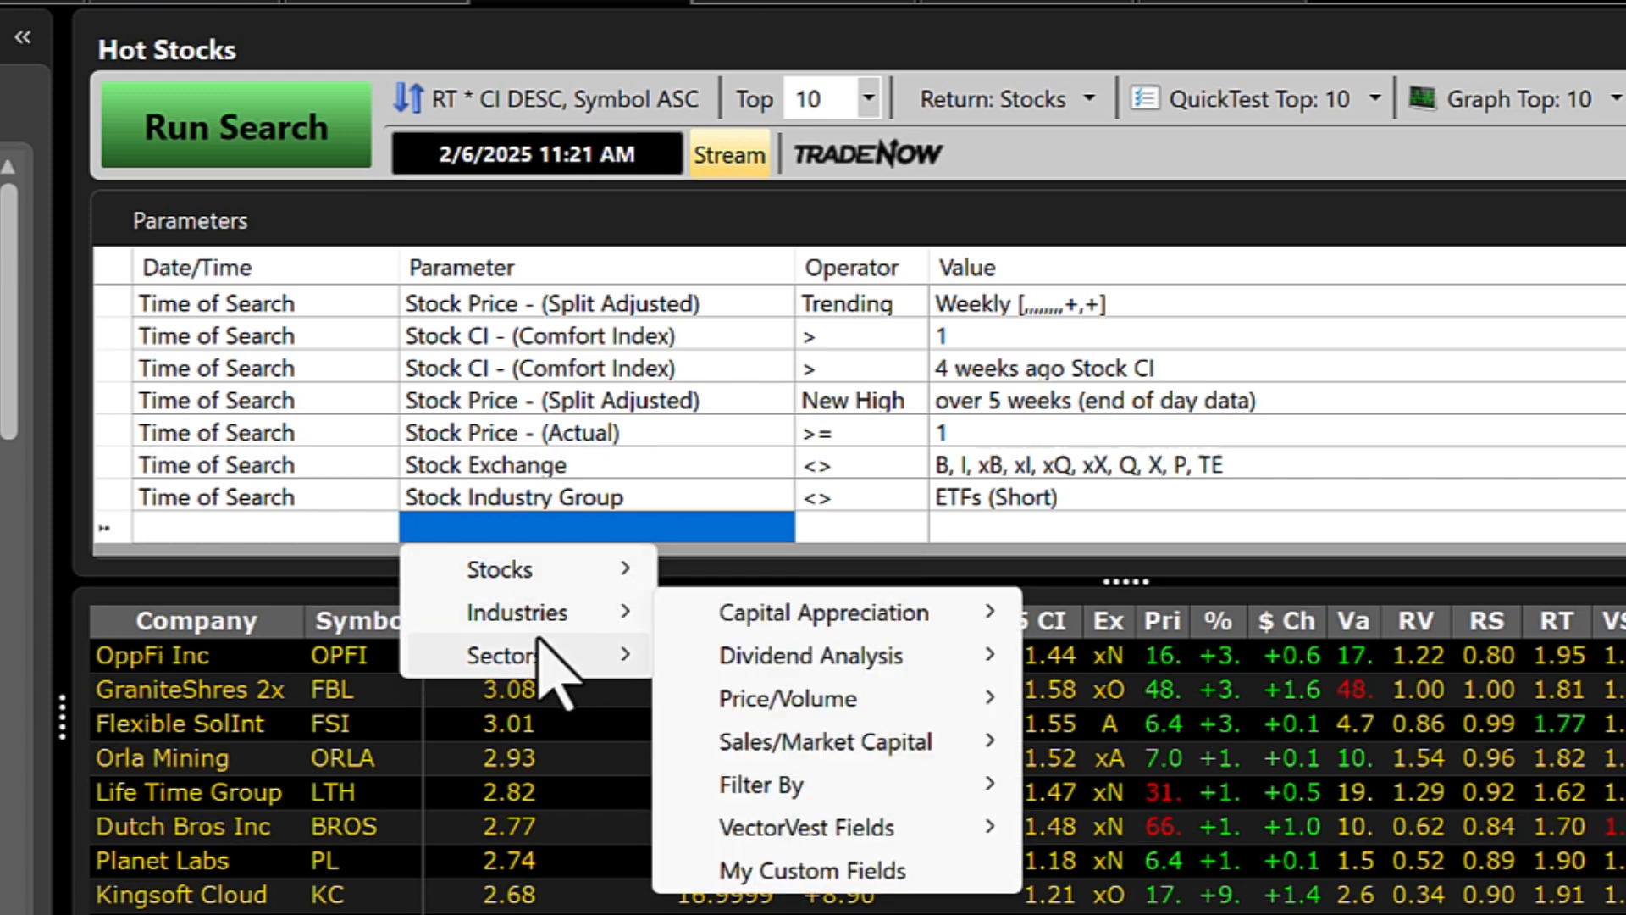
left_click(1017, 529)
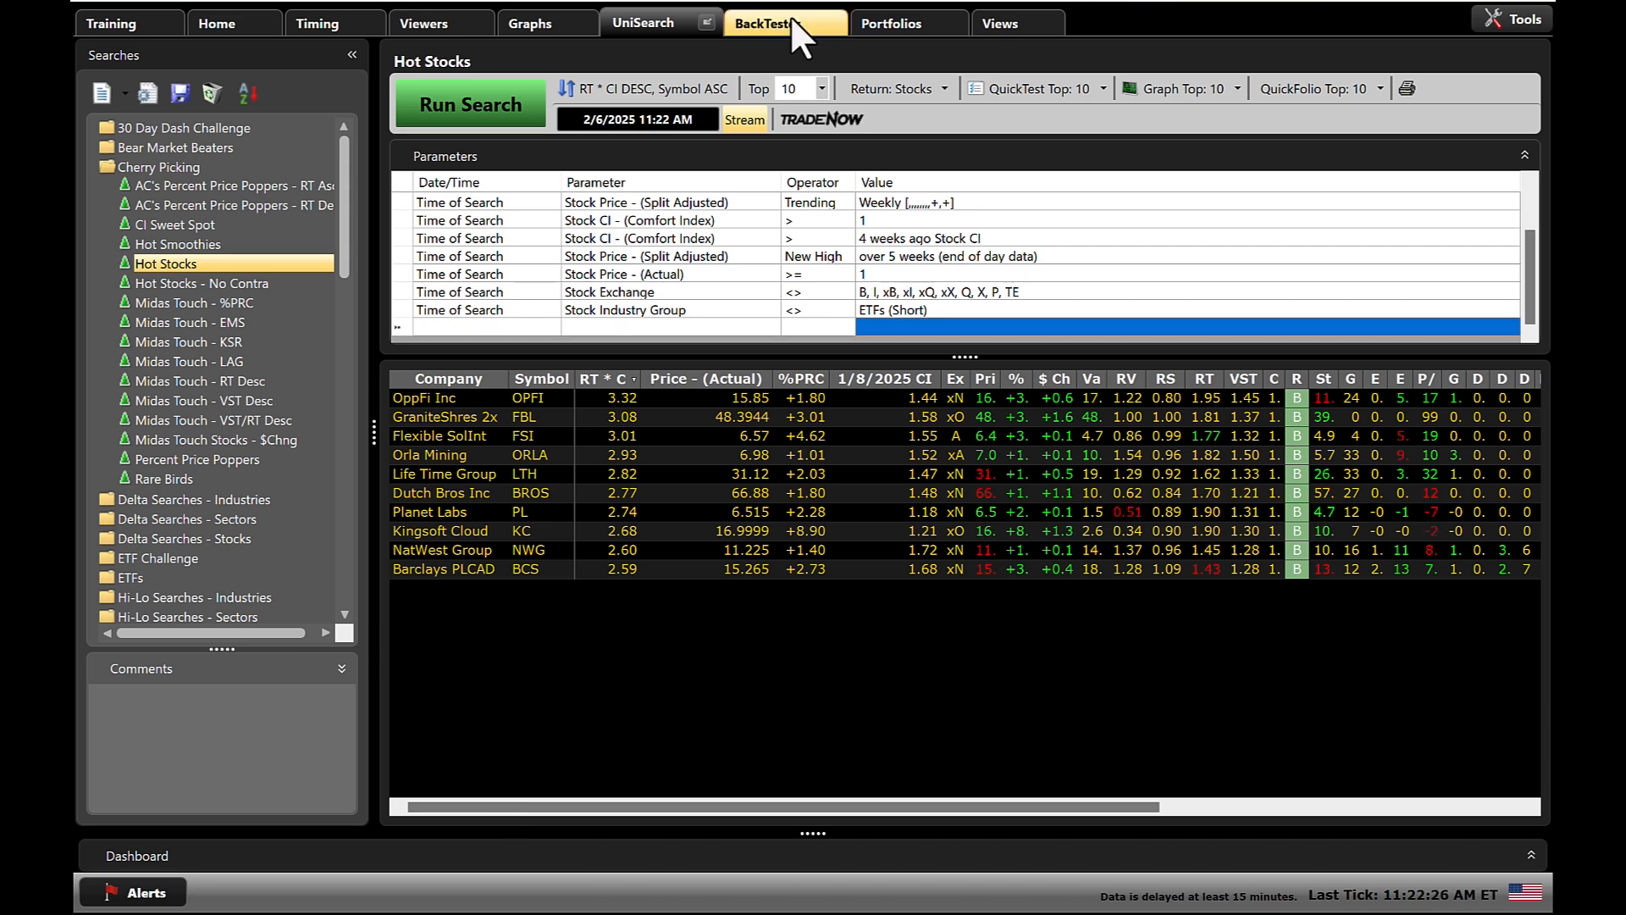
Create and run a new backtest in the BackTester using the existing Hot Stocks Portfolio - 99% Gain or 20% Loss trading system.
left_click(790, 18)
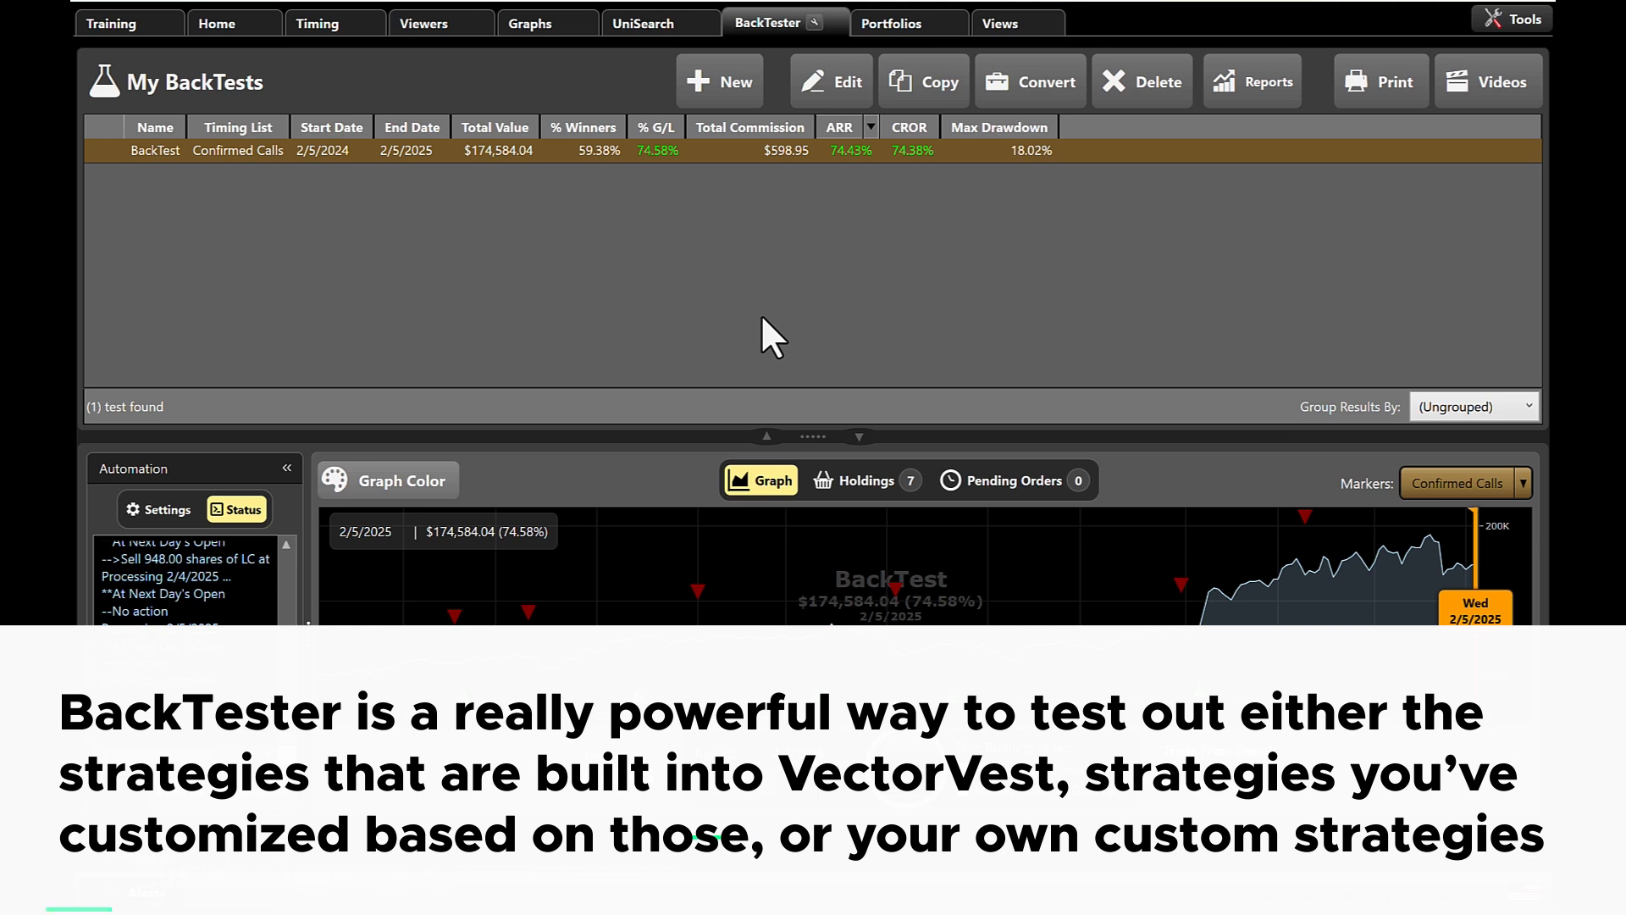
left_click(730, 78)
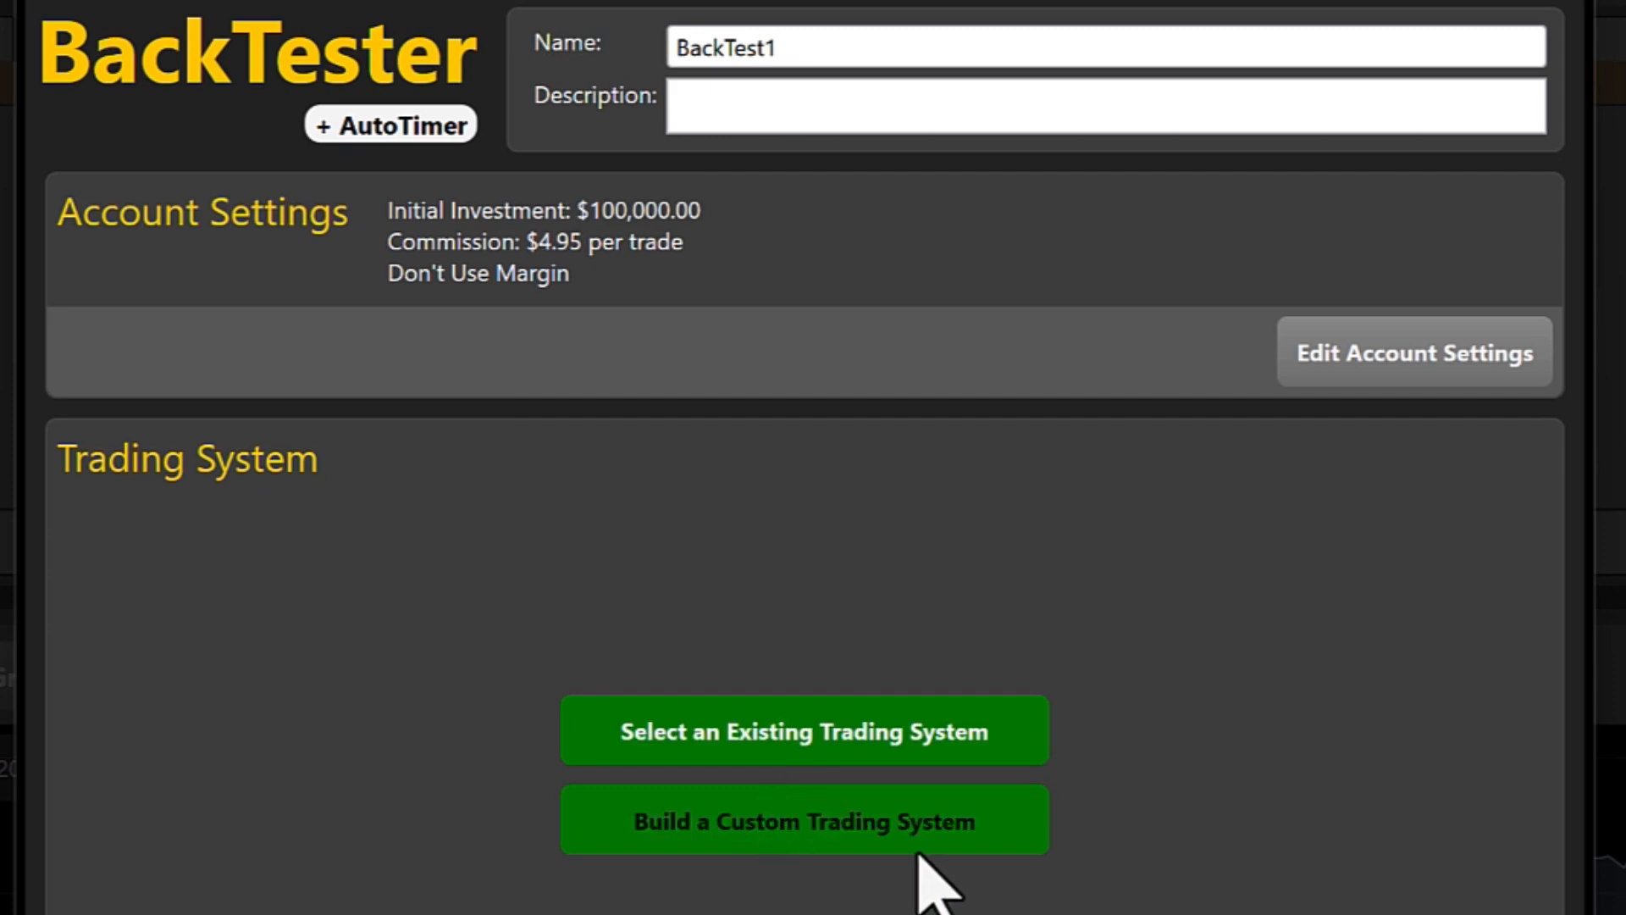
left_click(818, 752)
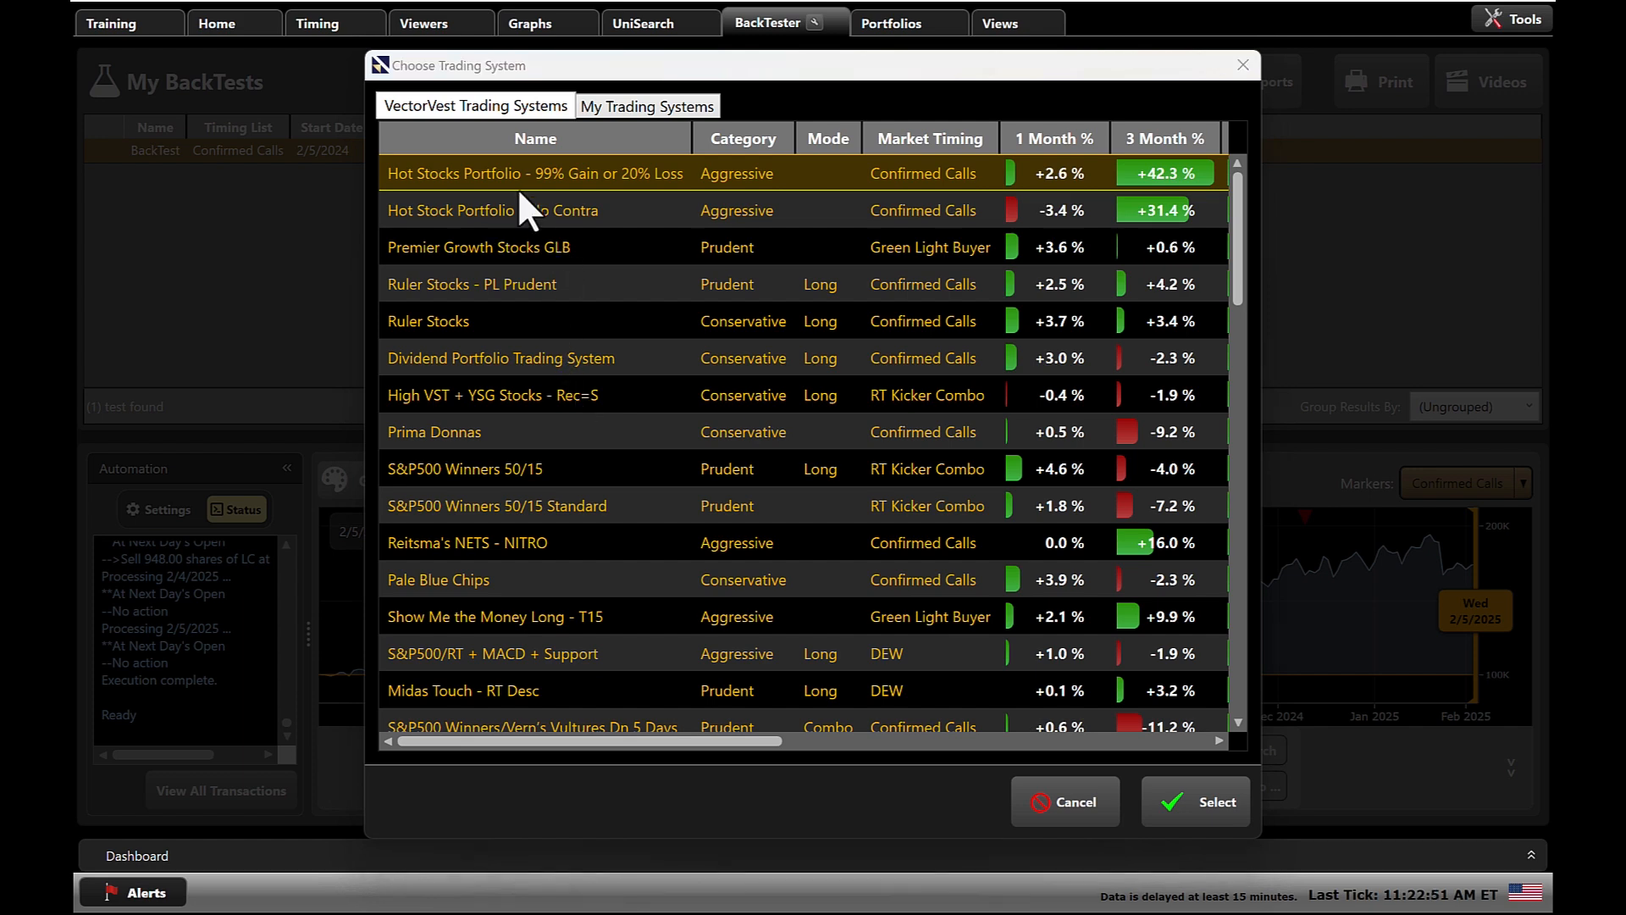
left_click(1182, 803)
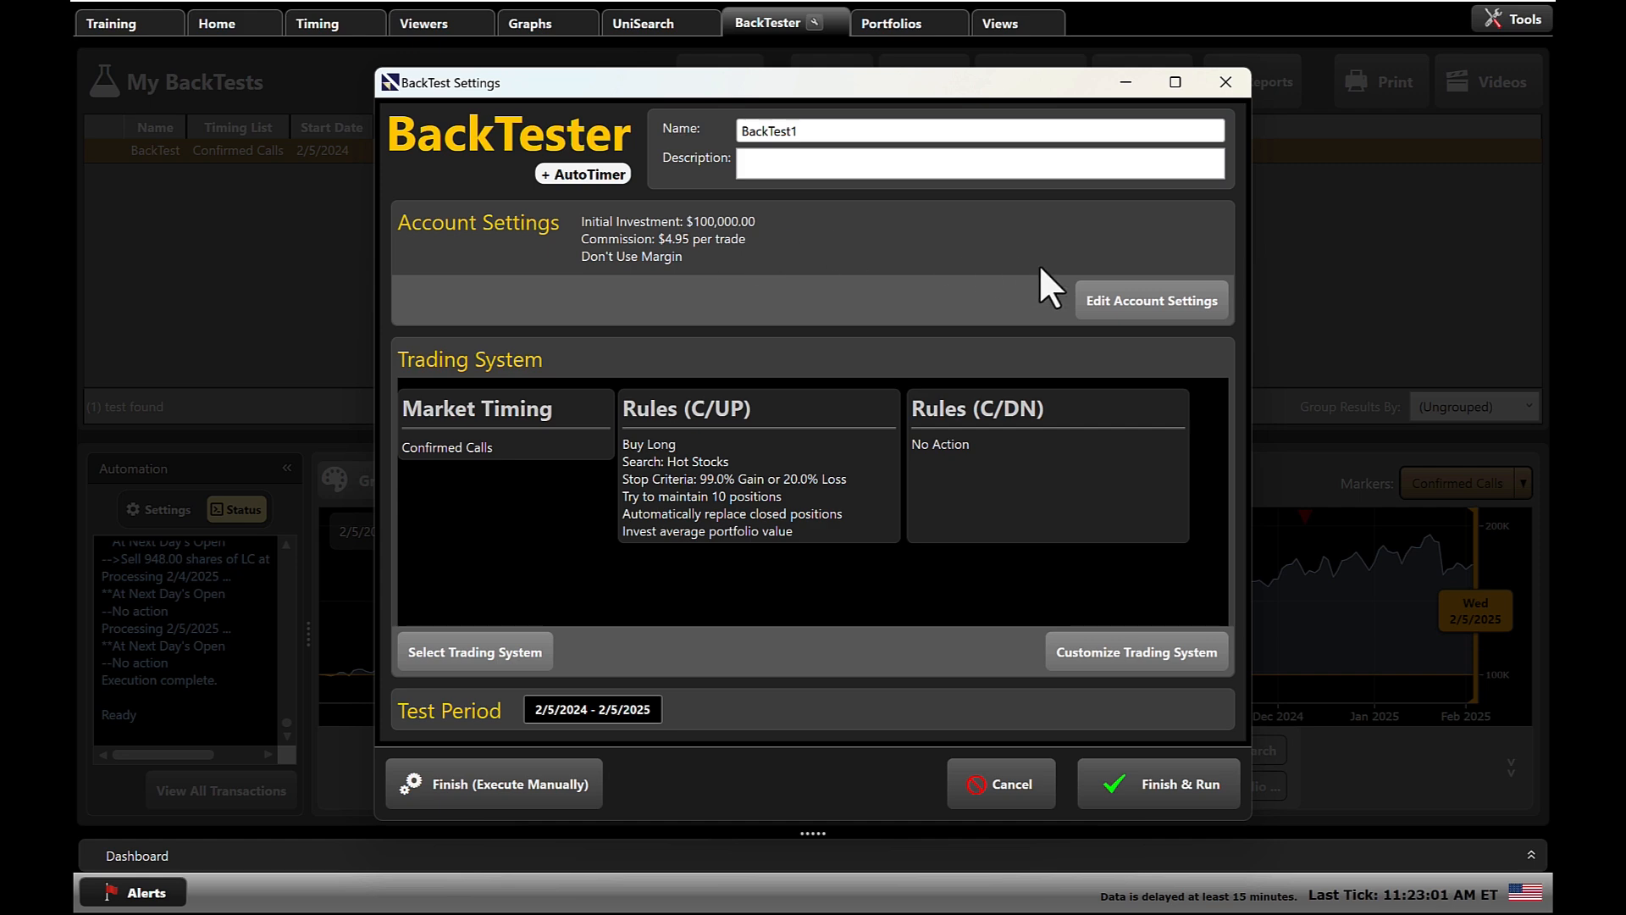
left_click(1159, 783)
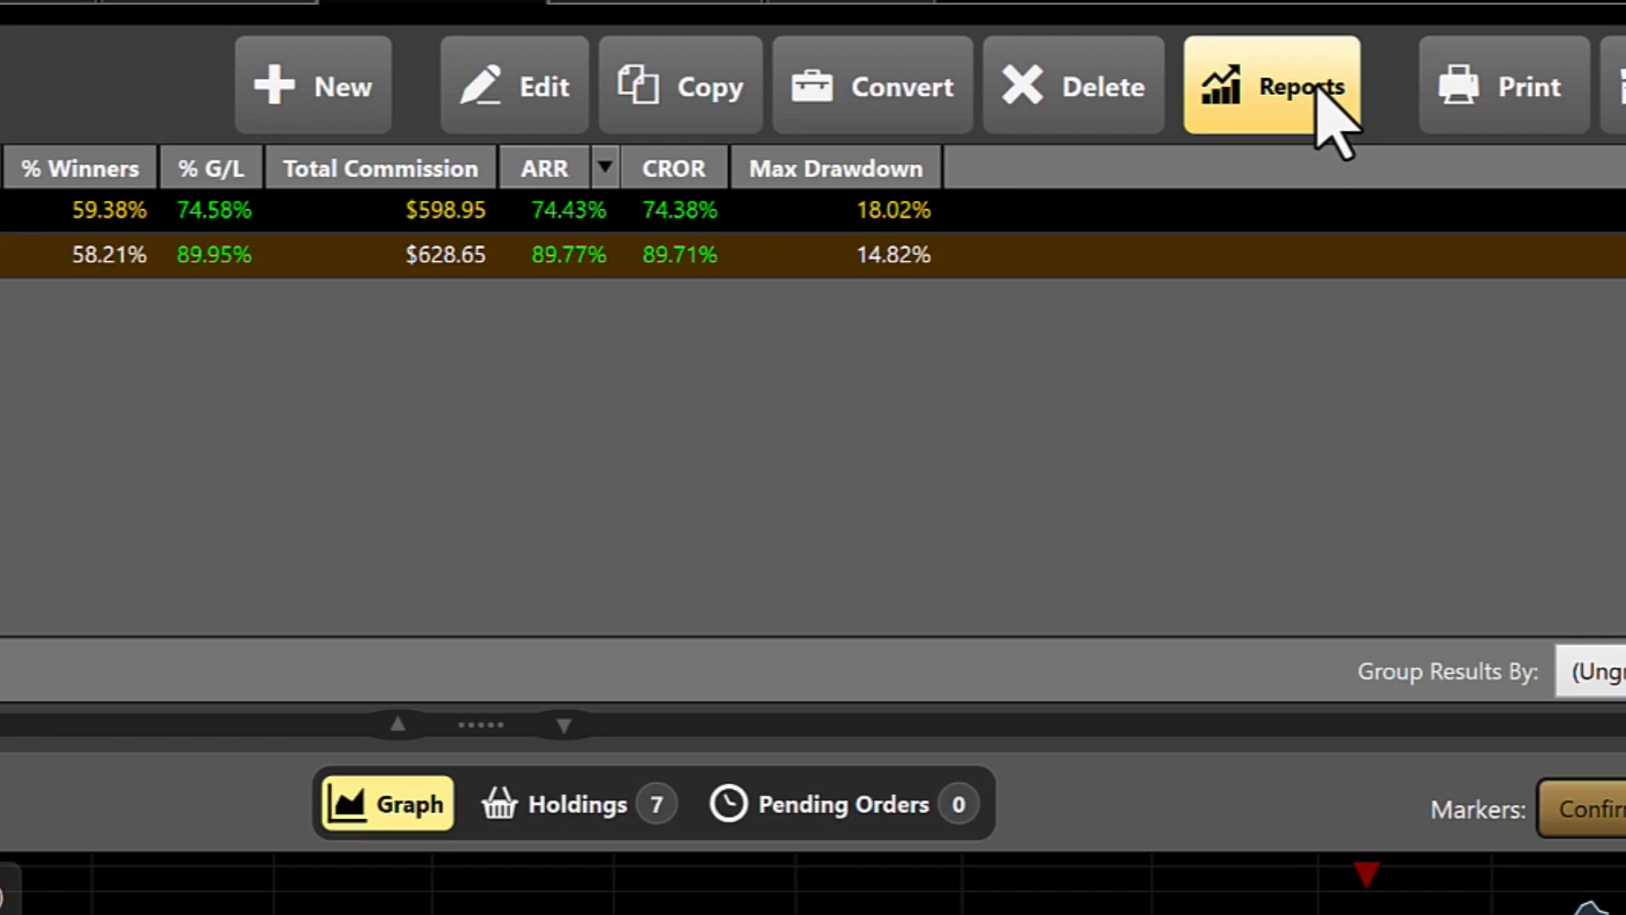
Open the new backtest's Trade History report, review its trades through the end of the list, and close it.
left_click(1278, 82)
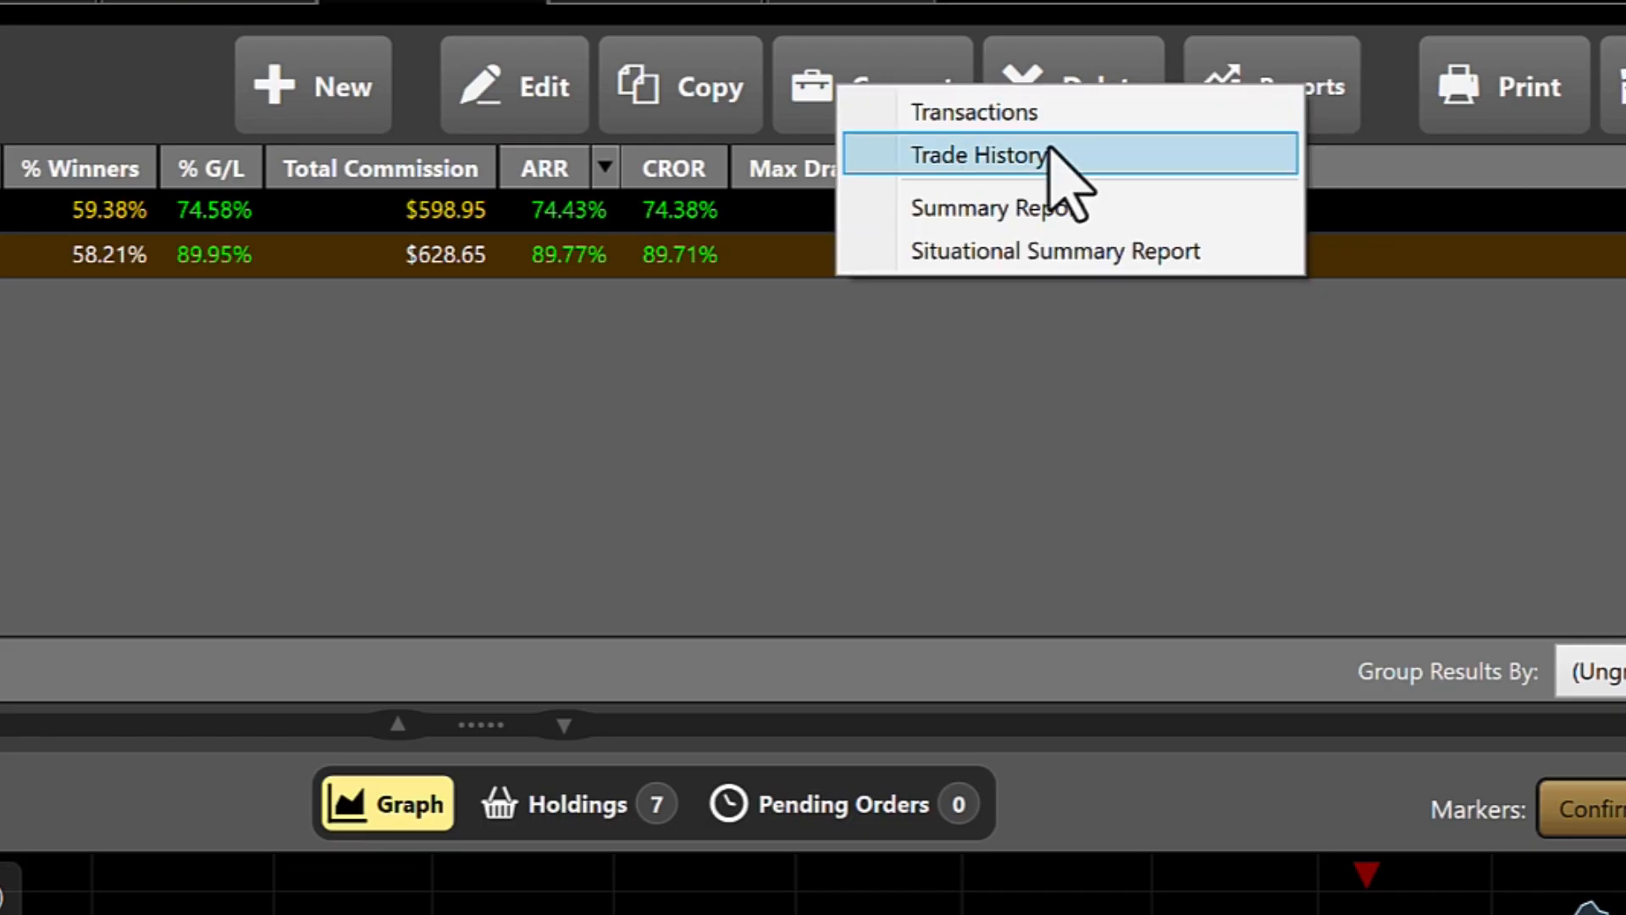
left_click(916, 161)
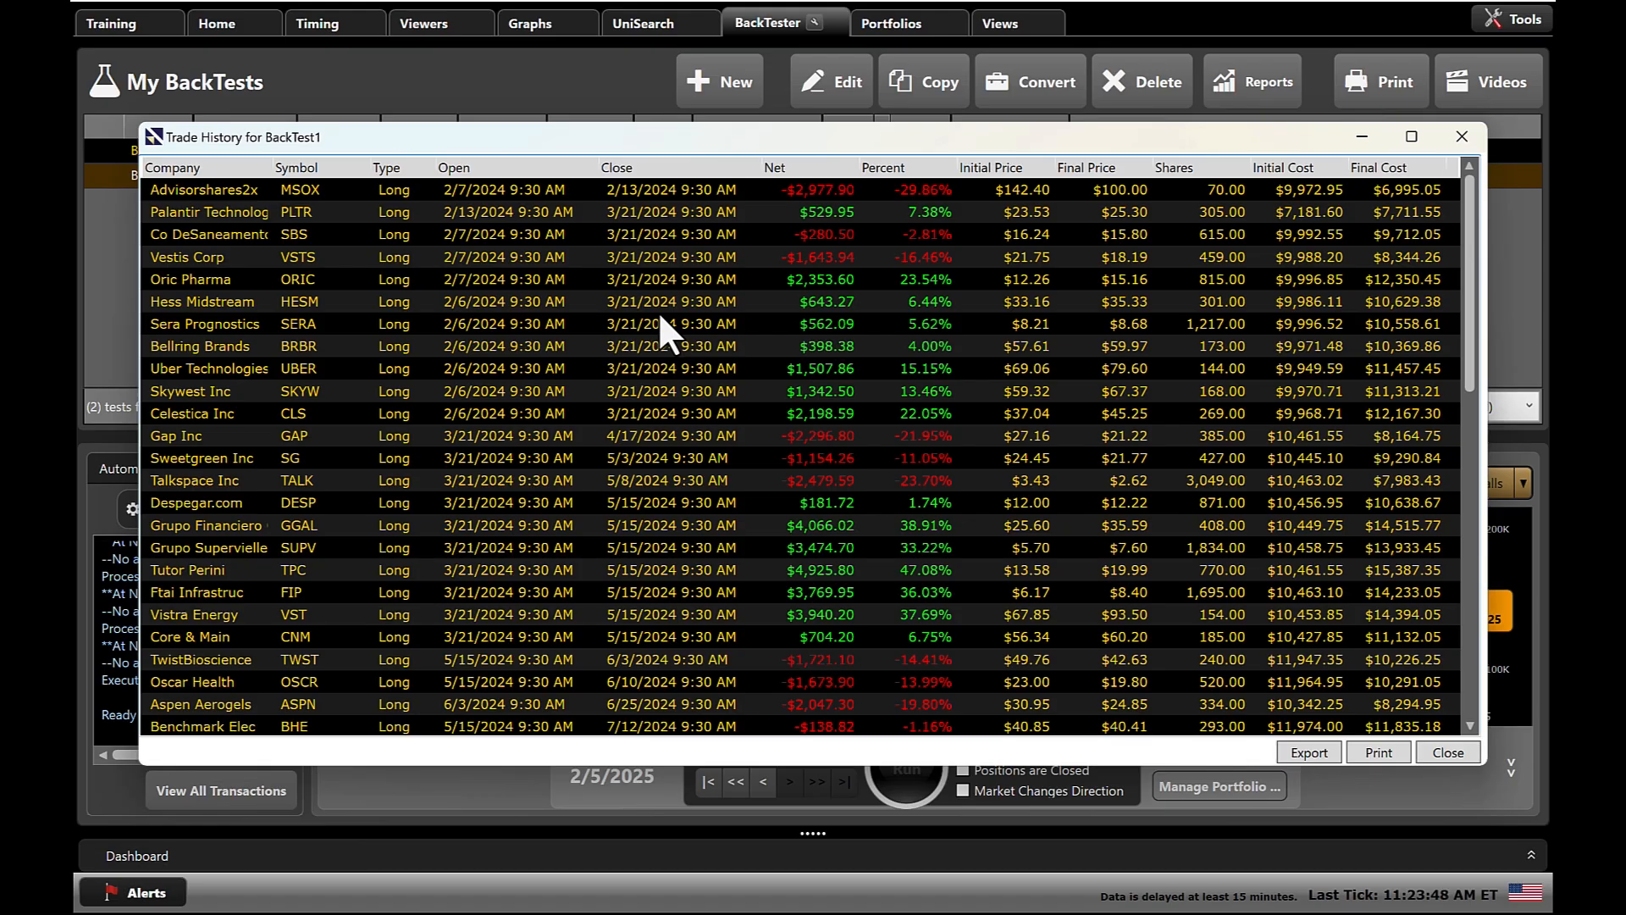
scroll(660, 316, "down", 10)
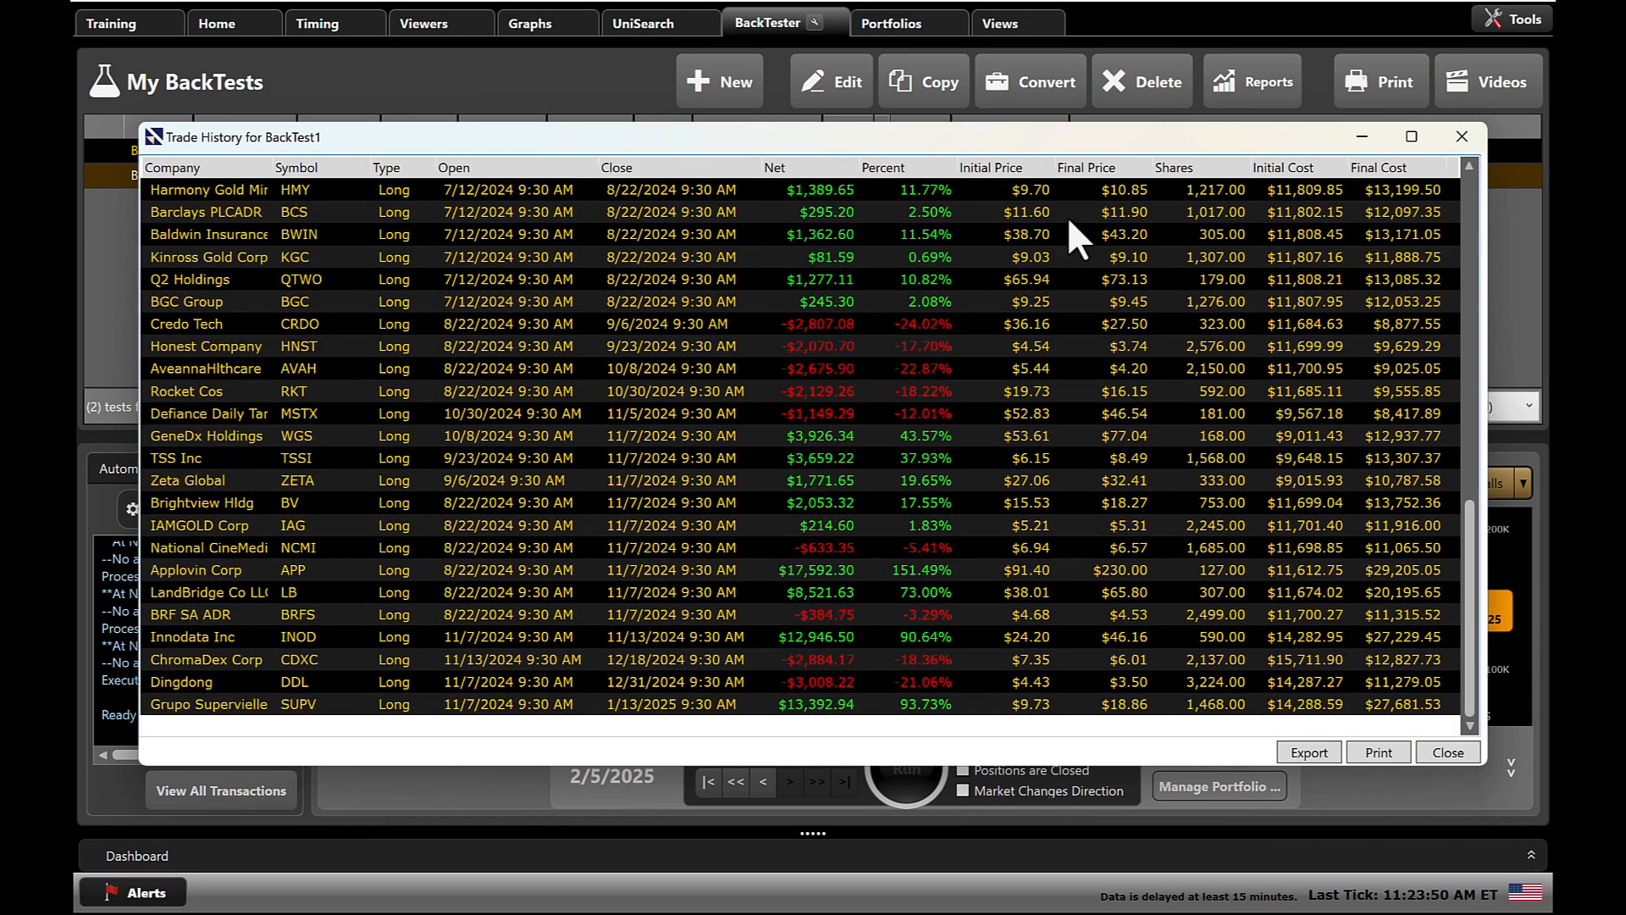
left_click(1461, 137)
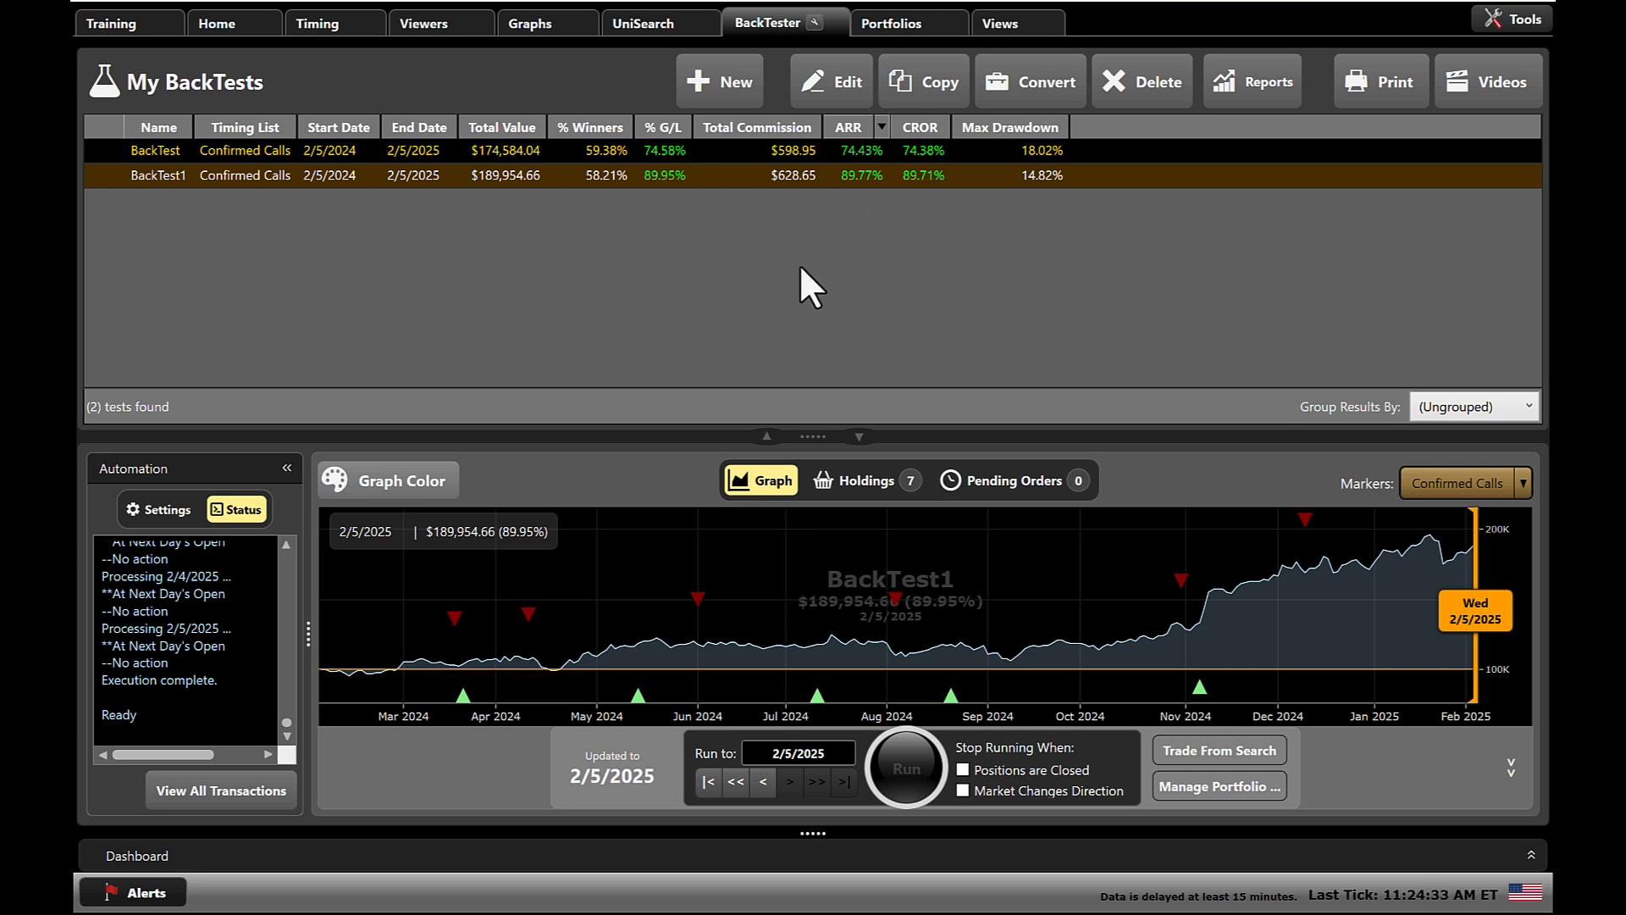
Open the VectorVest Training page and dismiss its welcome message to view the courses and resources.
left_click(131, 25)
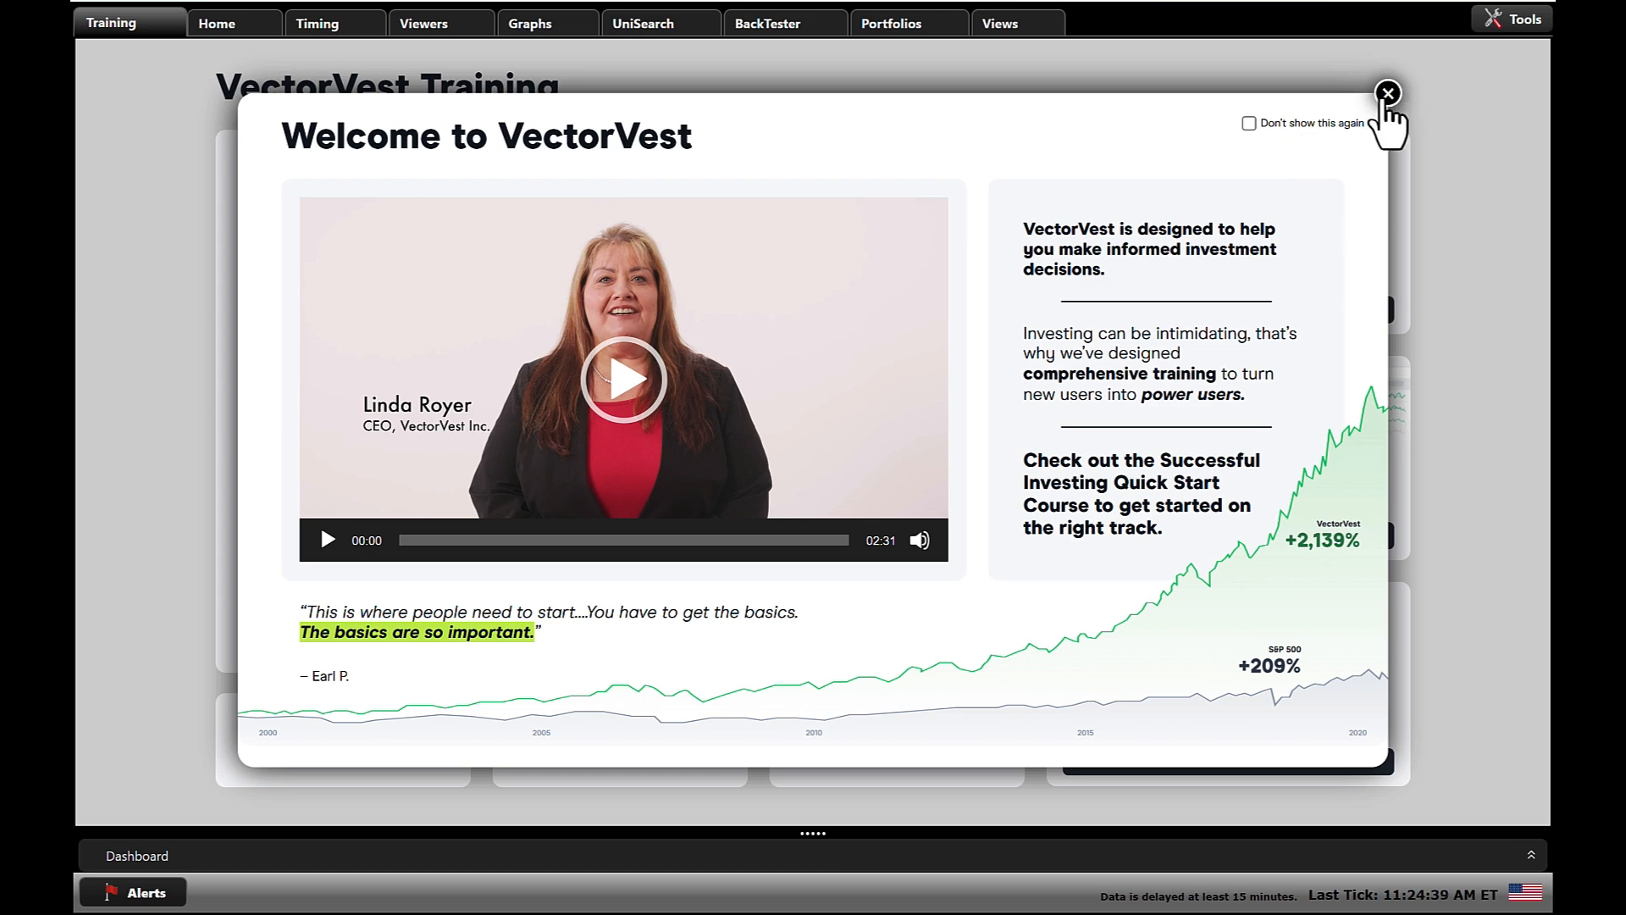
left_click(1388, 94)
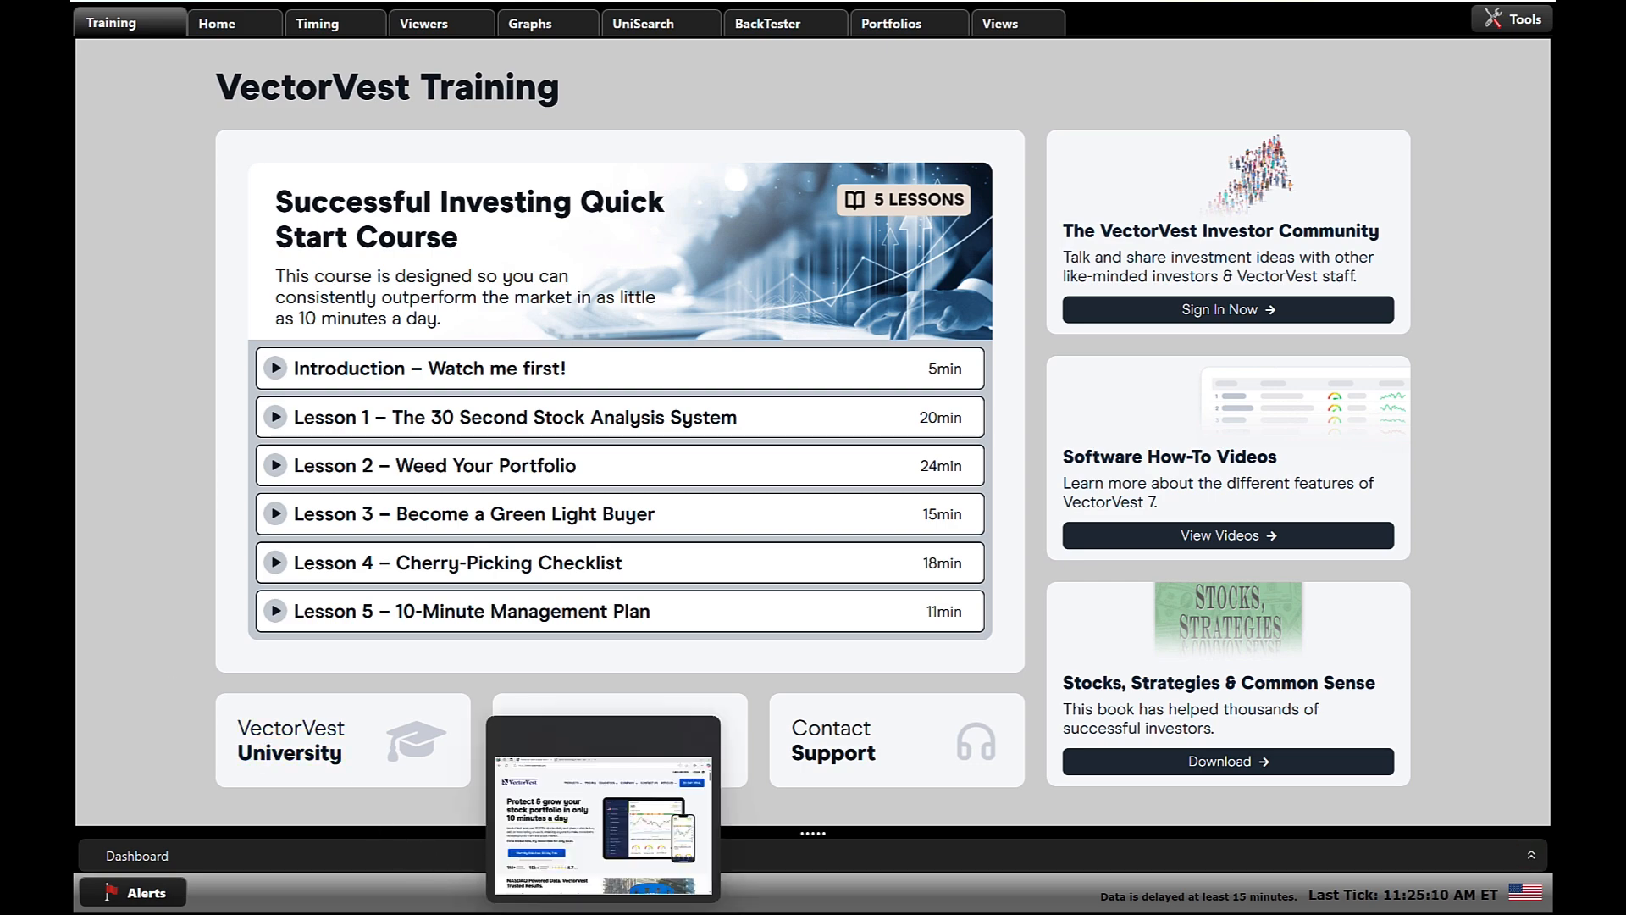
Switch to the VectorVest pricing page in the browser and compare the Basic, Enhanced and Premium plans, including Enhanced's cancellation terms.
left_click(605, 808)
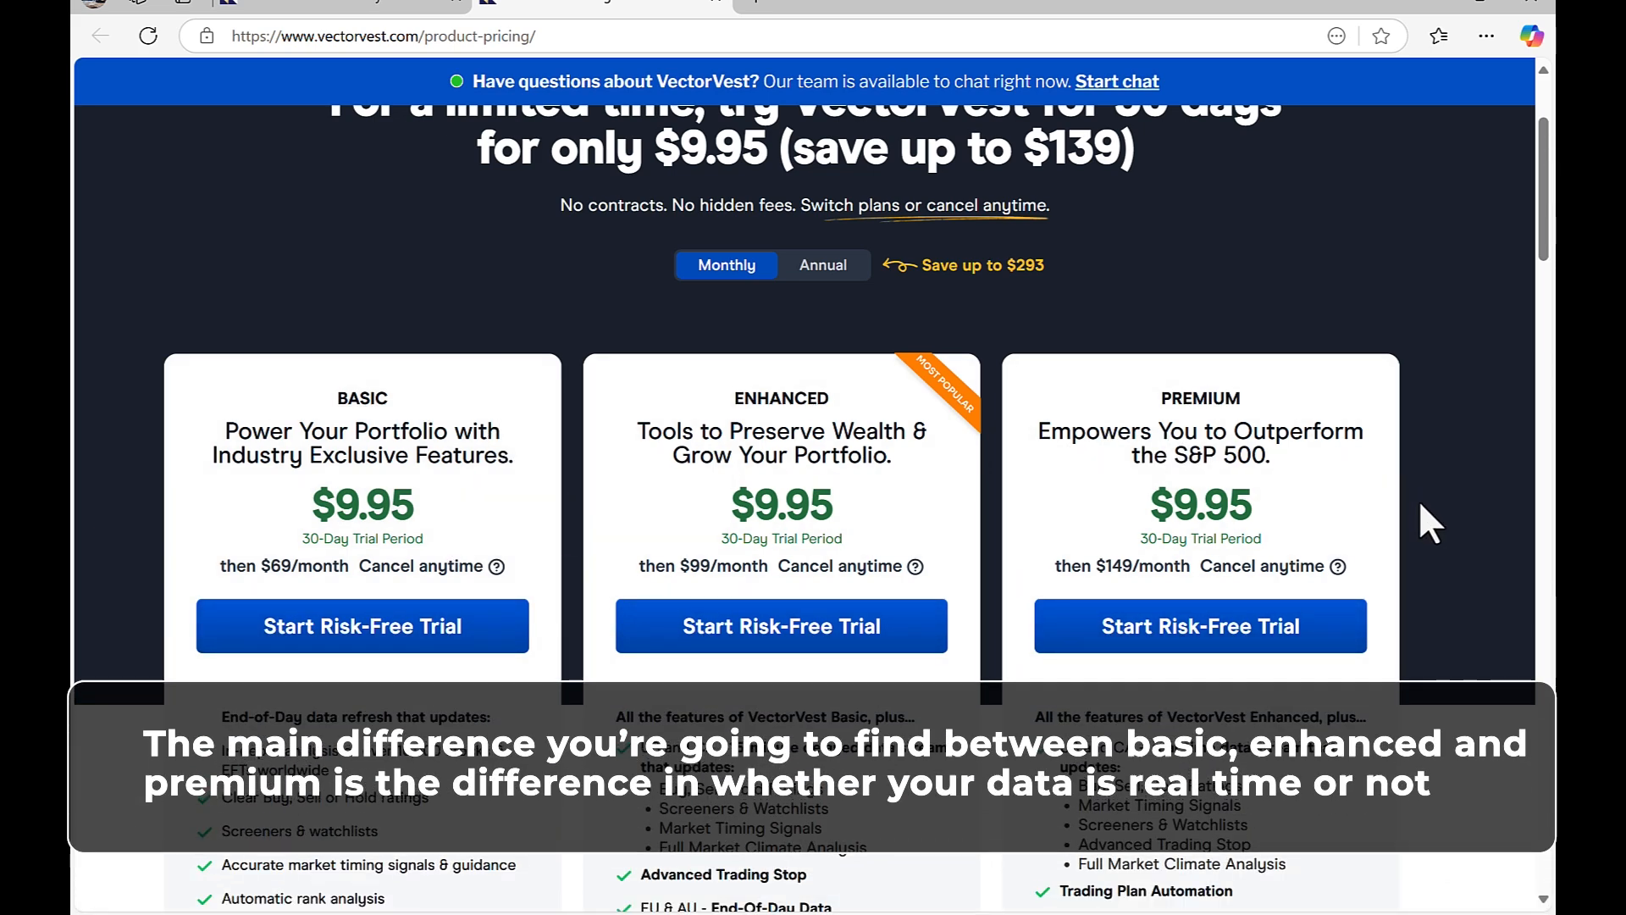
scroll(1419, 499, "down", 1)
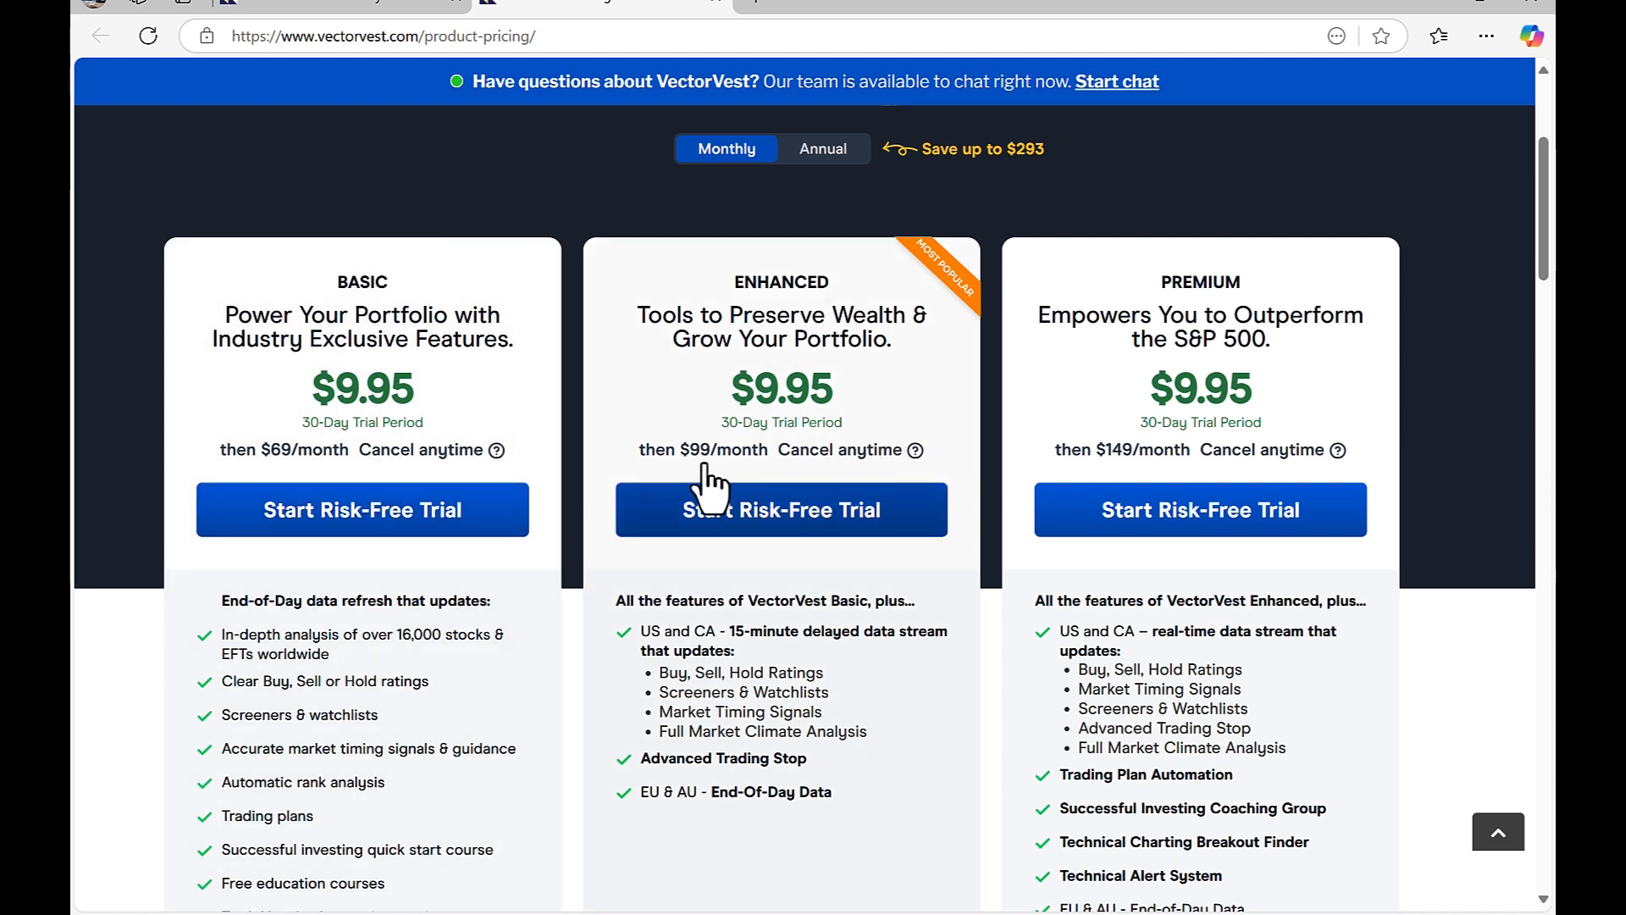
mouse_move(915, 462)
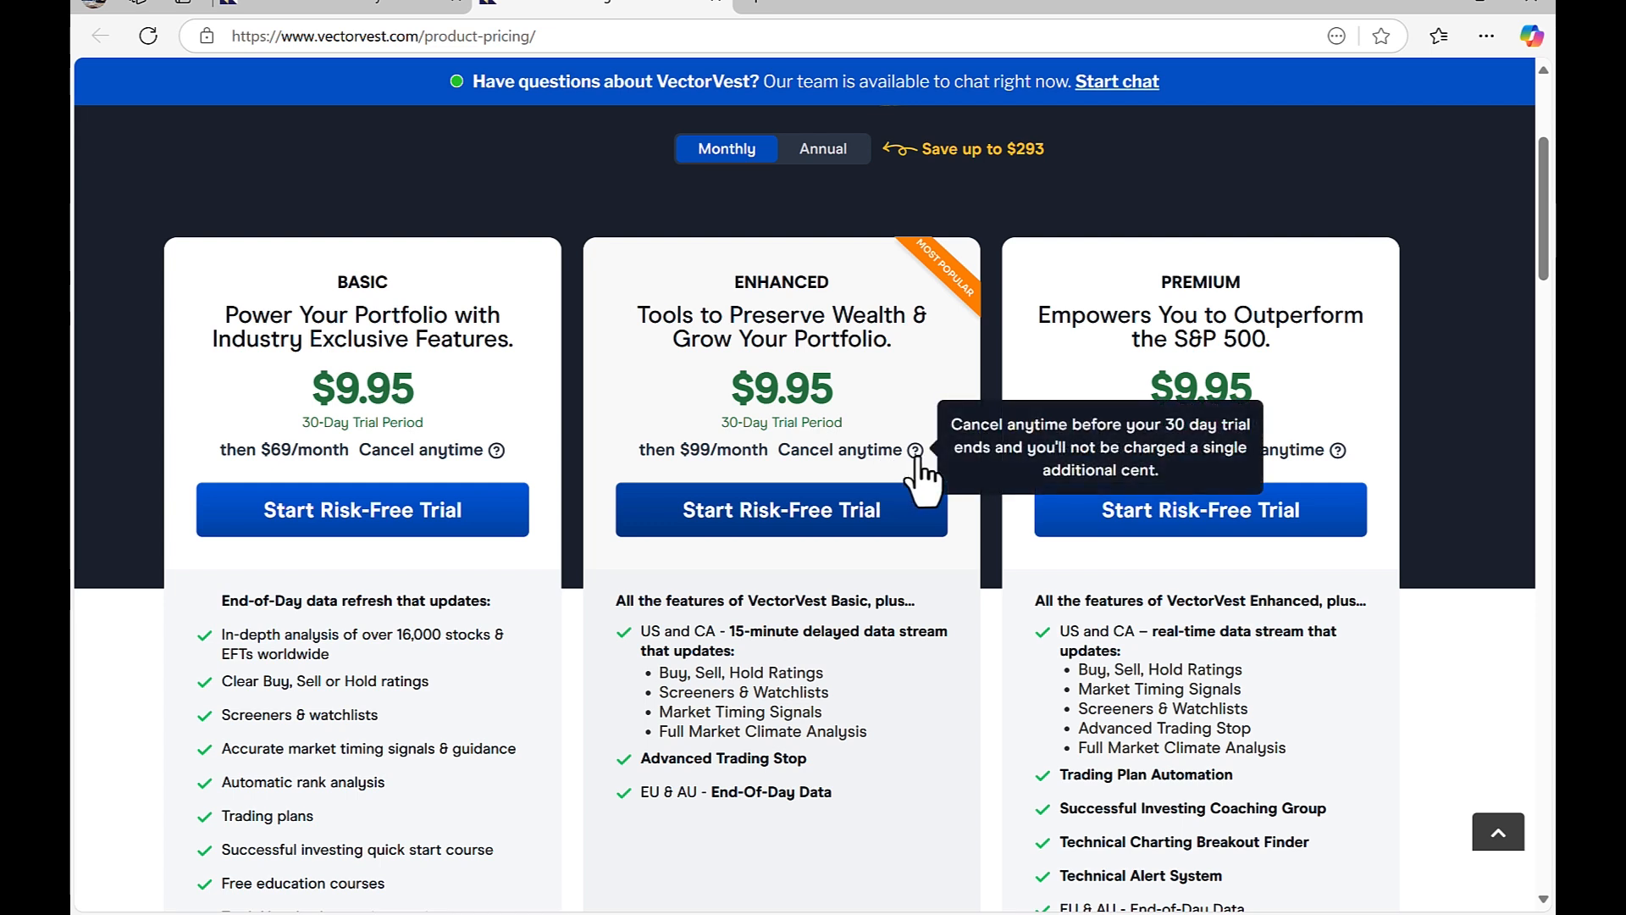